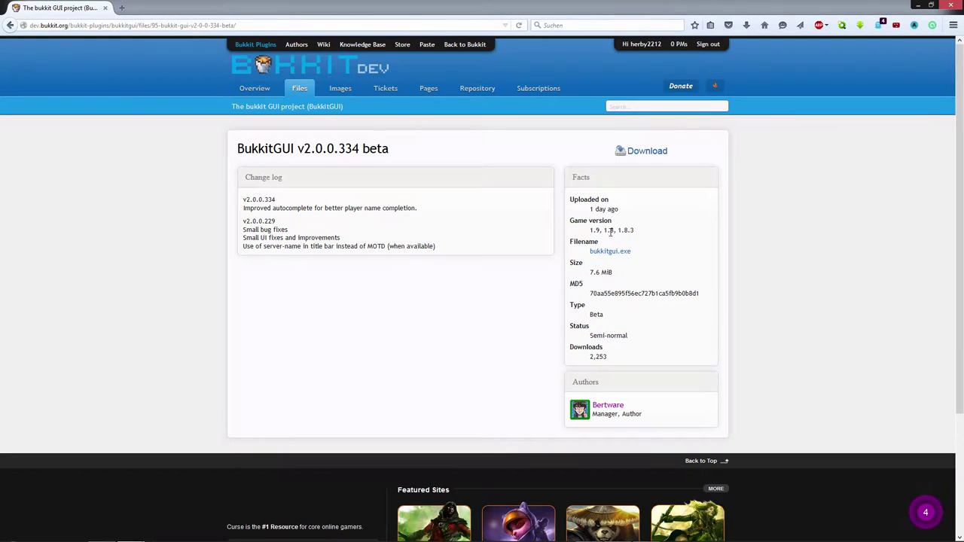
# Step: Download the BukkitGUI v2.0.0.334 beta and place bukkitgui(1).exe on the desktop
pyautogui.click(645, 152)
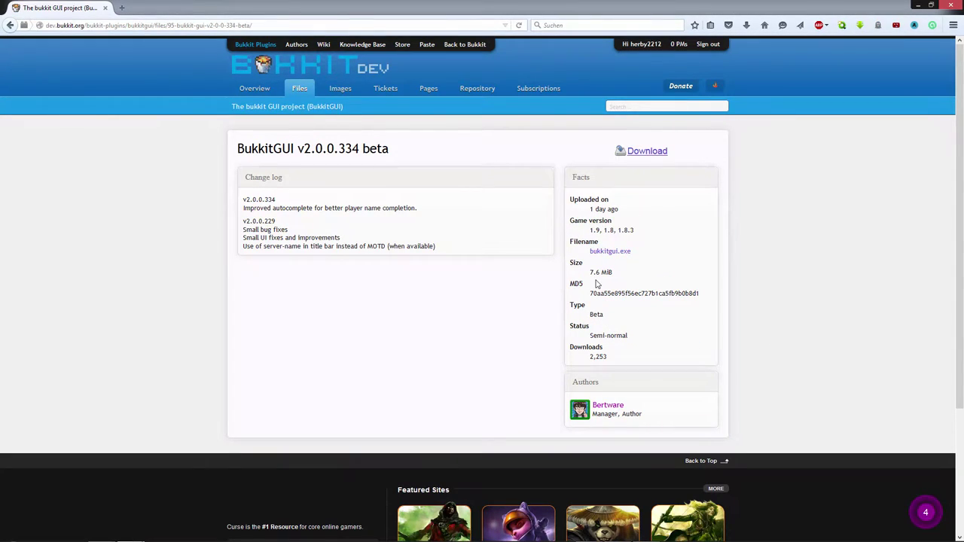
pyautogui.click(485, 133)
pyautogui.click(747, 25)
pyautogui.rightClick(644, 64)
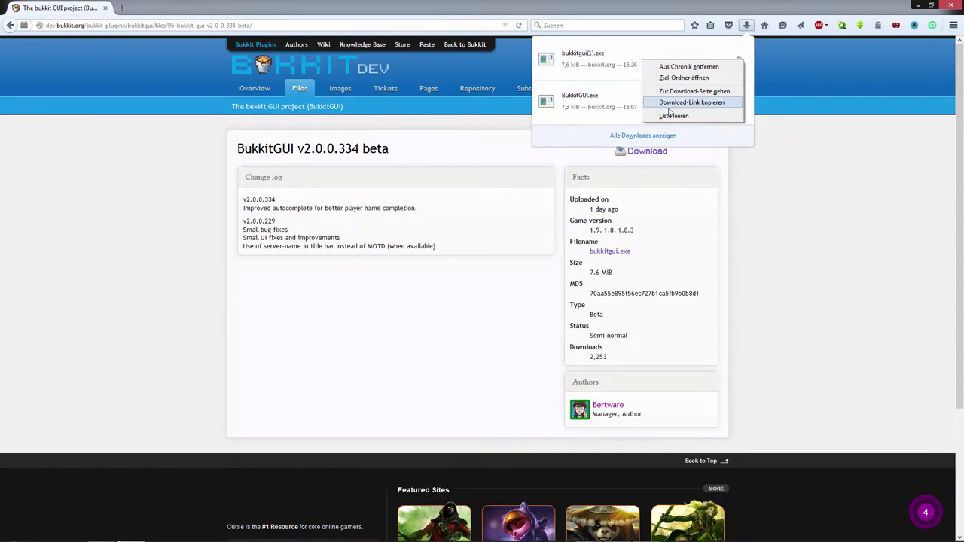
pyautogui.click(645, 3)
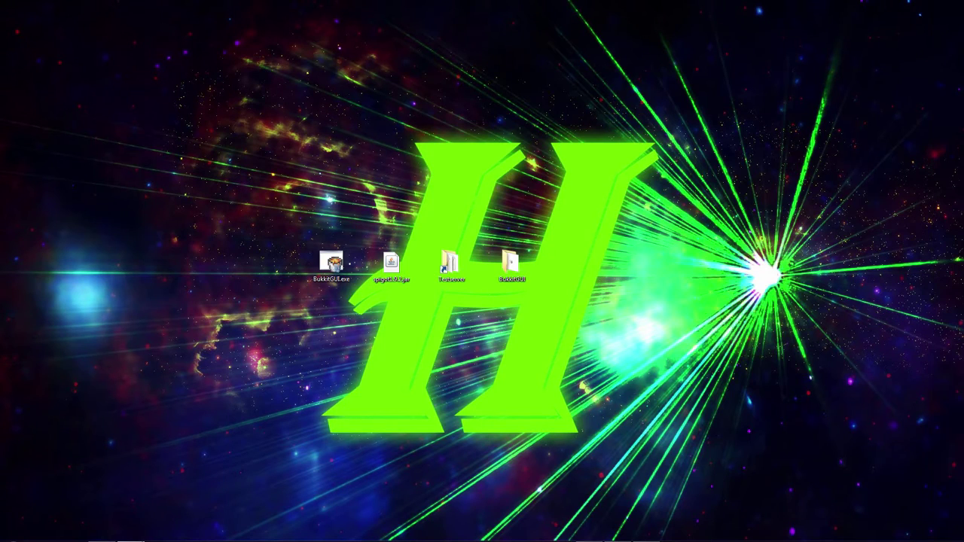
pyautogui.moveTo(603, 220); pyautogui.dragTo(355, 225)
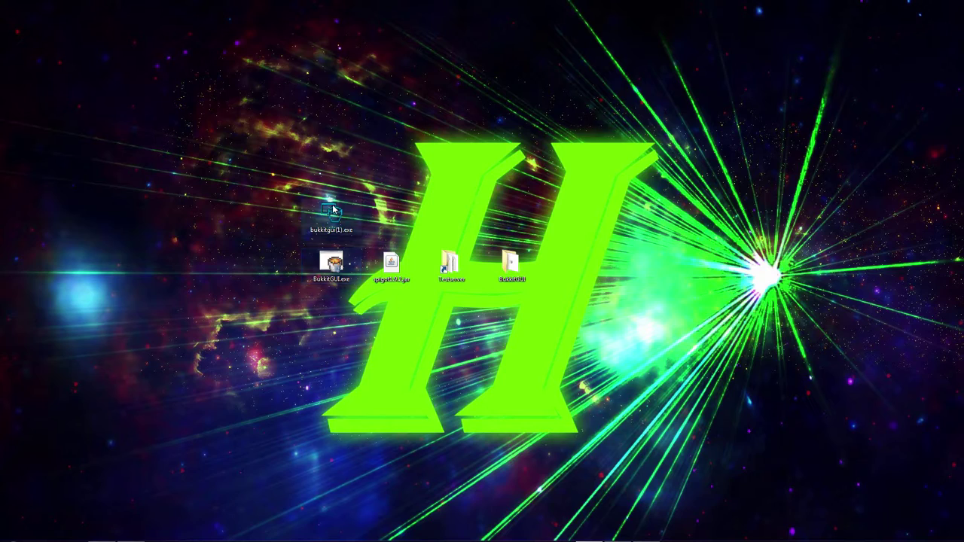
# Step: Tidy the desktop by lining up the BukkitGUI icons and folder and deleting the Testserver shortcut
pyautogui.click(340, 235)
pyautogui.moveTo(326, 263); pyautogui.dragTo(287, 282)
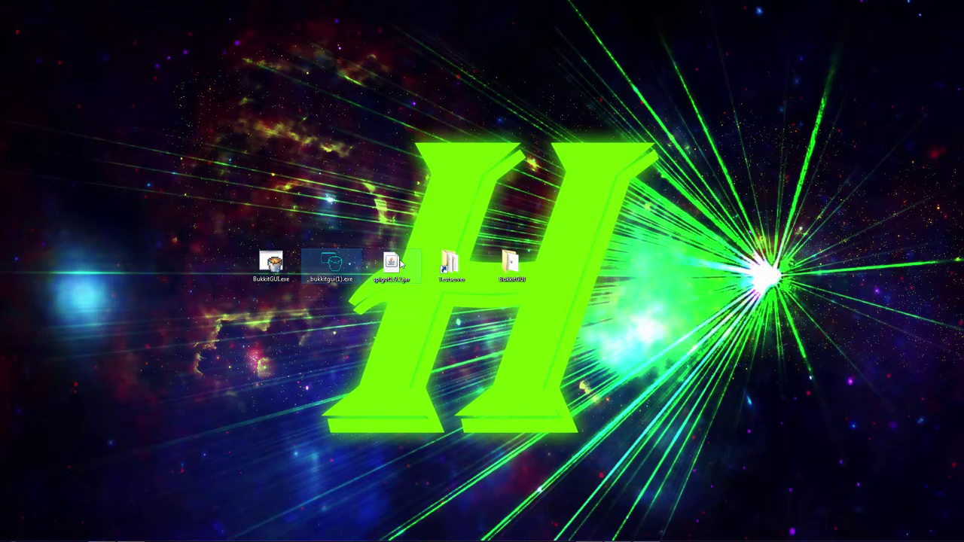
pyautogui.click(397, 277)
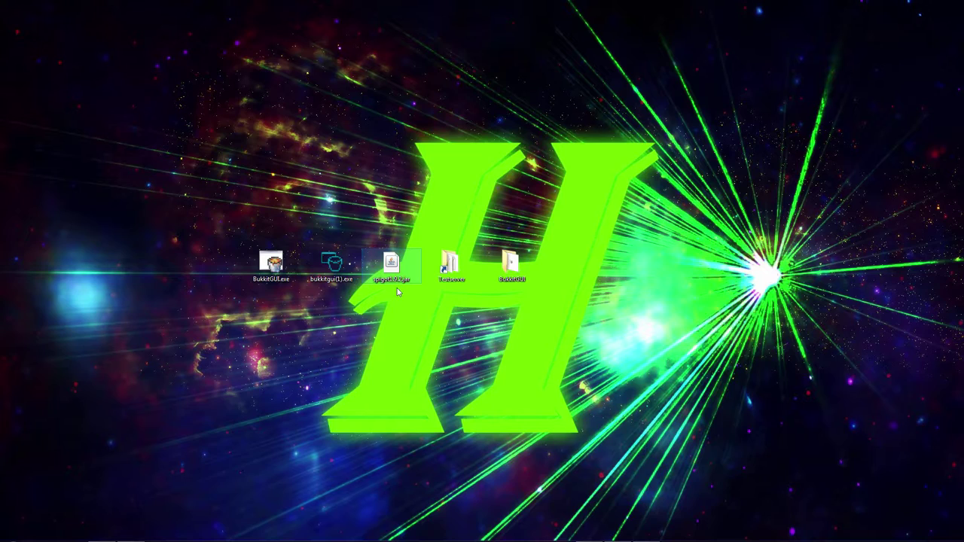
pyautogui.moveTo(451, 265); pyautogui.dragTo(439, 238)
pyautogui.press('Delete')
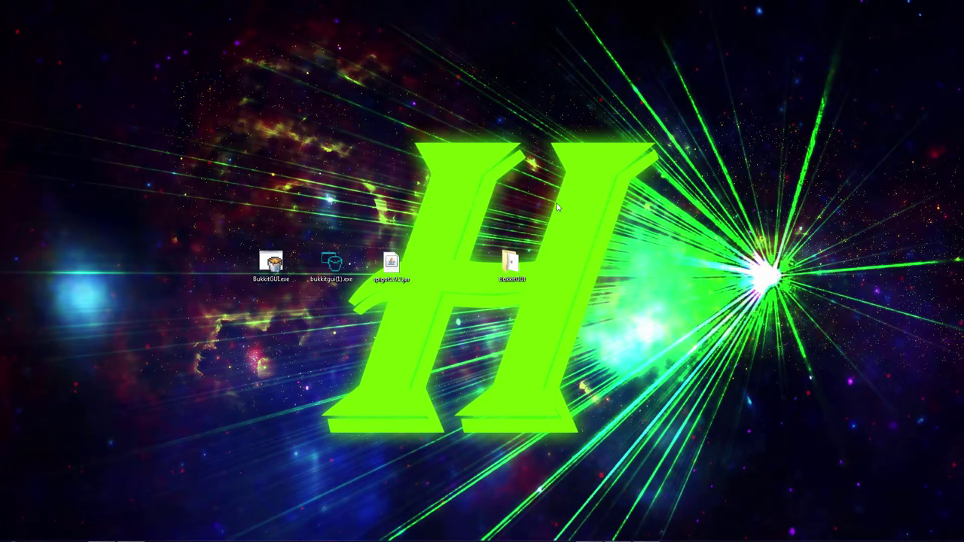
pyautogui.moveTo(511, 264); pyautogui.dragTo(451, 266)
# Step: Open the BukkitGUI folder and move bukkitgui(1).exe and spigot1.9.2.jar from the desktop into it
pyautogui.doubleClick(451, 264)
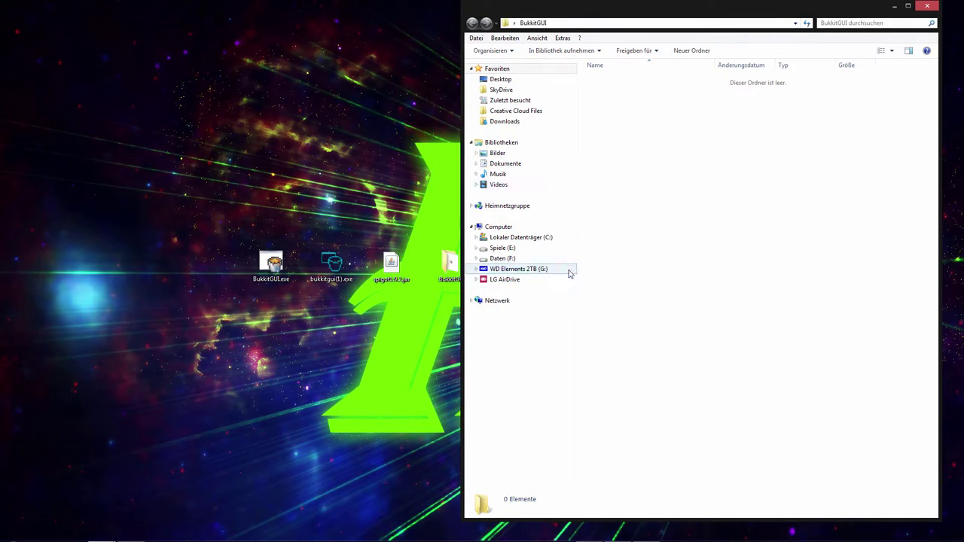
pyautogui.click(333, 262)
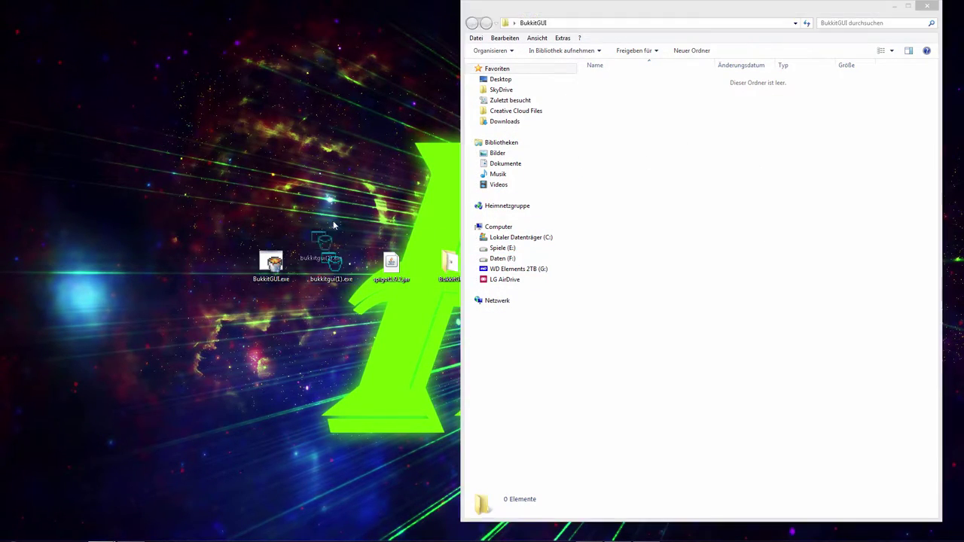
pyautogui.moveTo(333, 262); pyautogui.dragTo(701, 256)
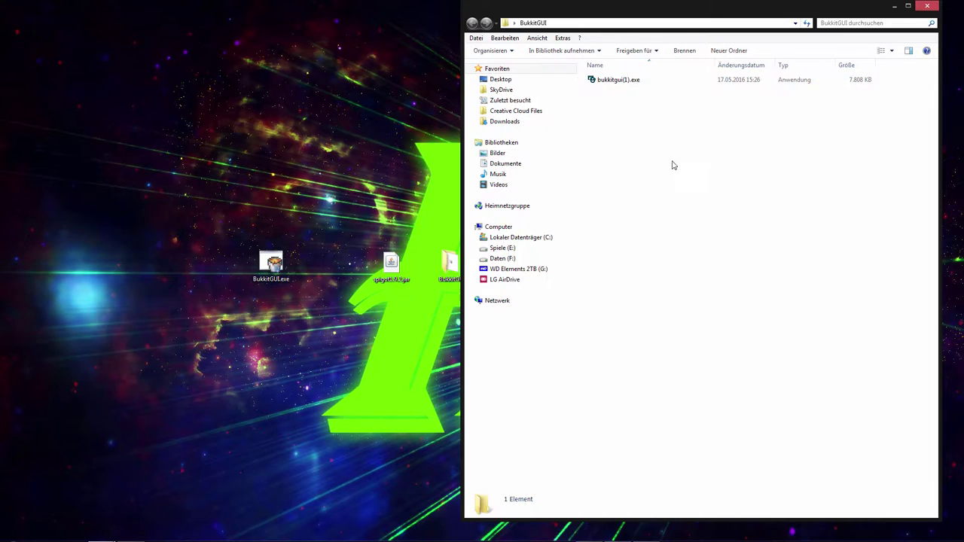
pyautogui.click(633, 85)
pyautogui.moveTo(388, 275); pyautogui.dragTo(734, 272)
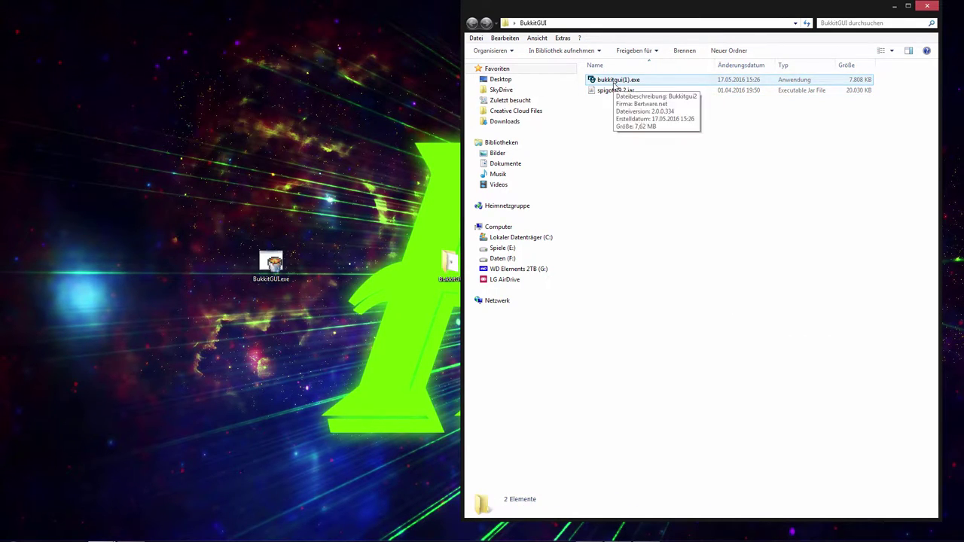
# Step: Launch bukkitgui(1).exe from the BukkitGUI folder and reposition its window
pyautogui.doubleClick(615, 81)
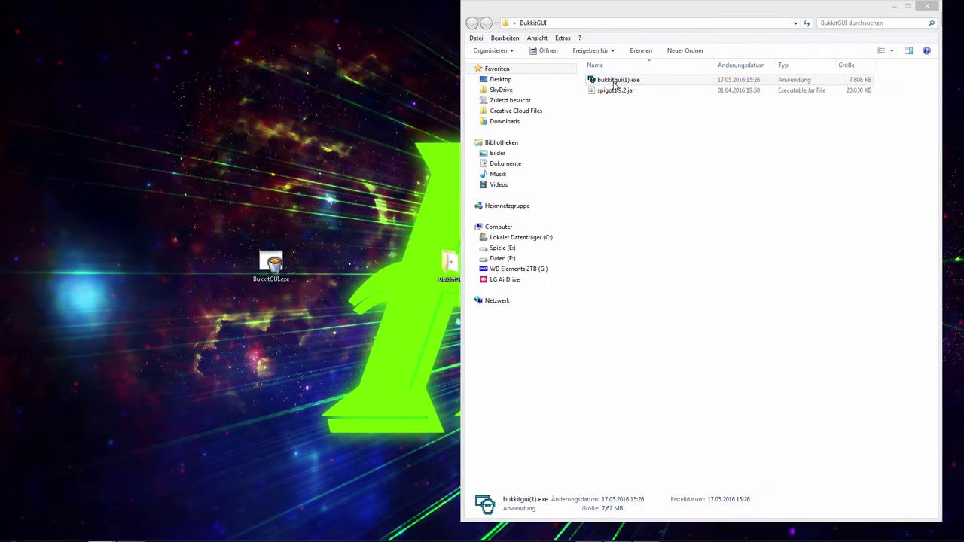
pyautogui.click(510, 282)
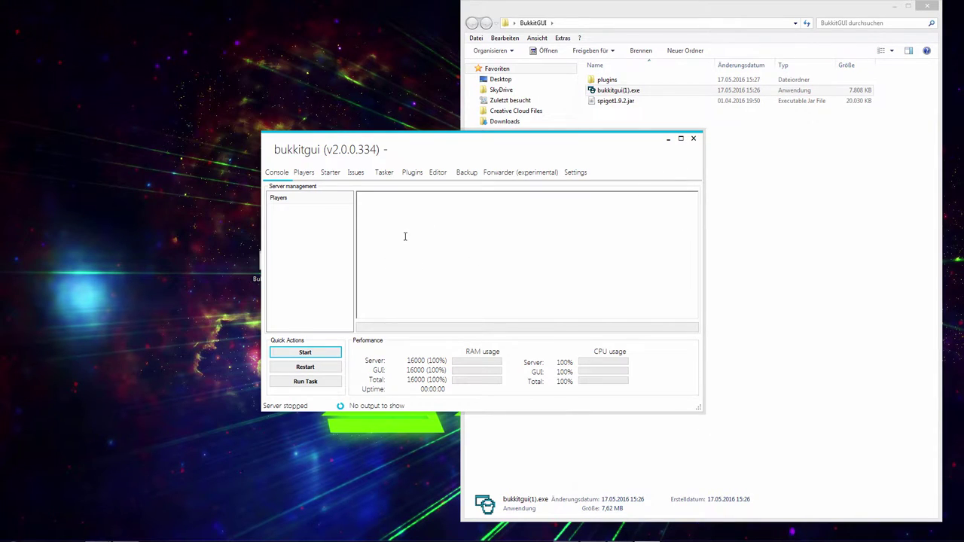
pyautogui.moveTo(367, 149); pyautogui.dragTo(424, 128)
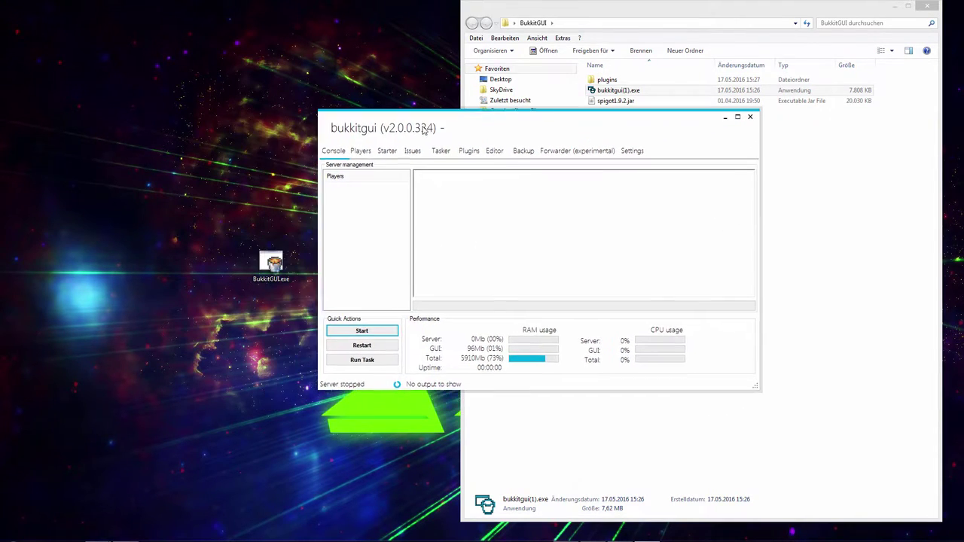
# Step: Open the older BukkitGUI.exe from the desktop to compare its interface, and close it again
pyautogui.doubleClick(282, 267)
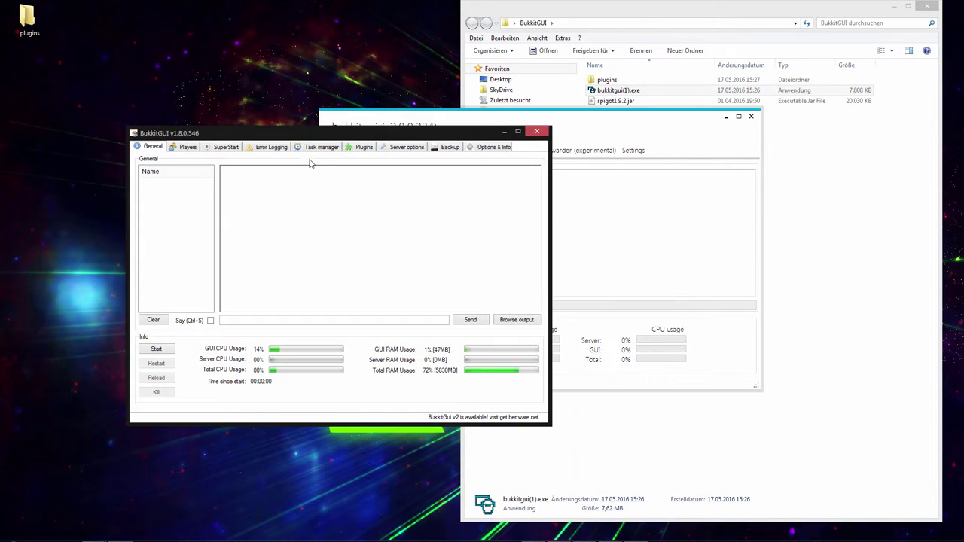
pyautogui.doubleClick(268, 134)
pyautogui.moveTo(359, 4); pyautogui.dragTo(334, 188)
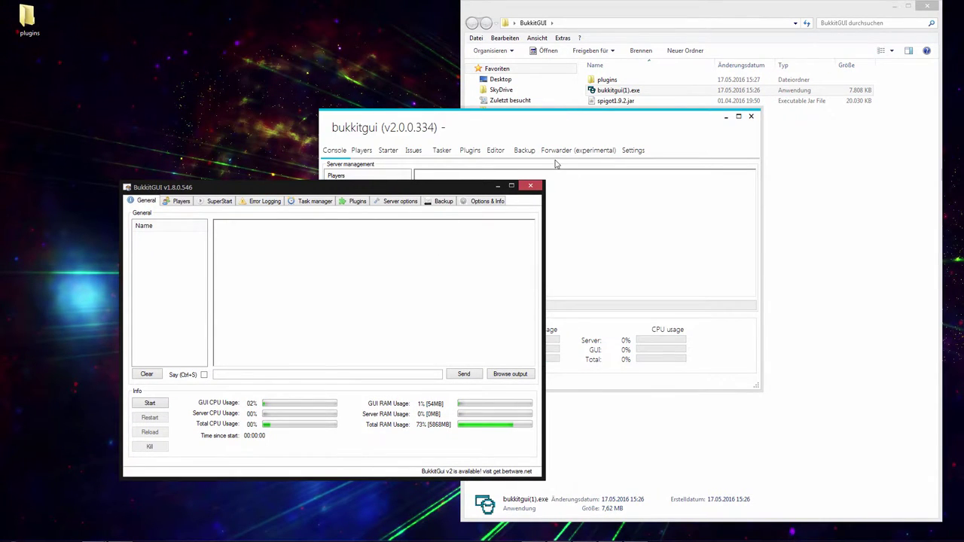
pyautogui.click(530, 186)
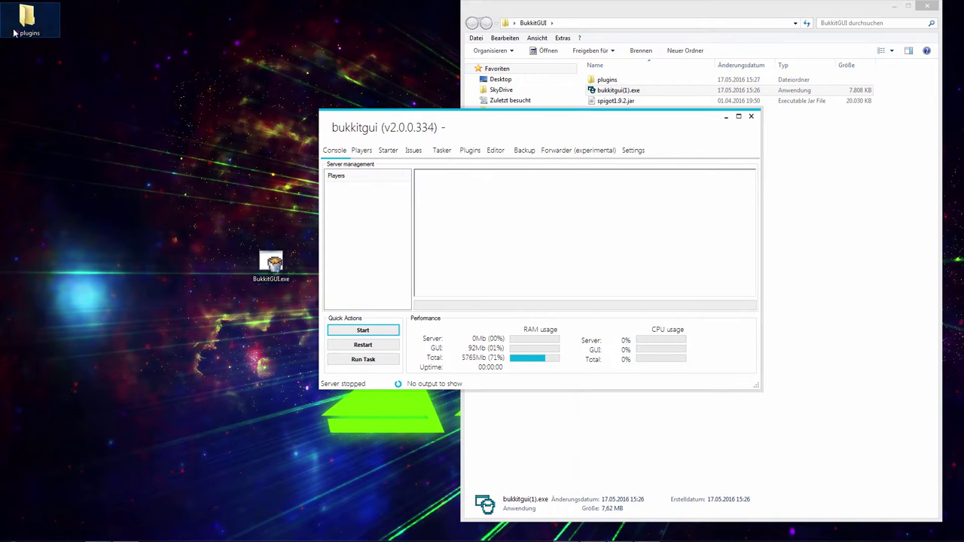
# Step: Maximize the bukkitgui window and set the server type to Spigot in the starter settings
pyautogui.click(739, 117)
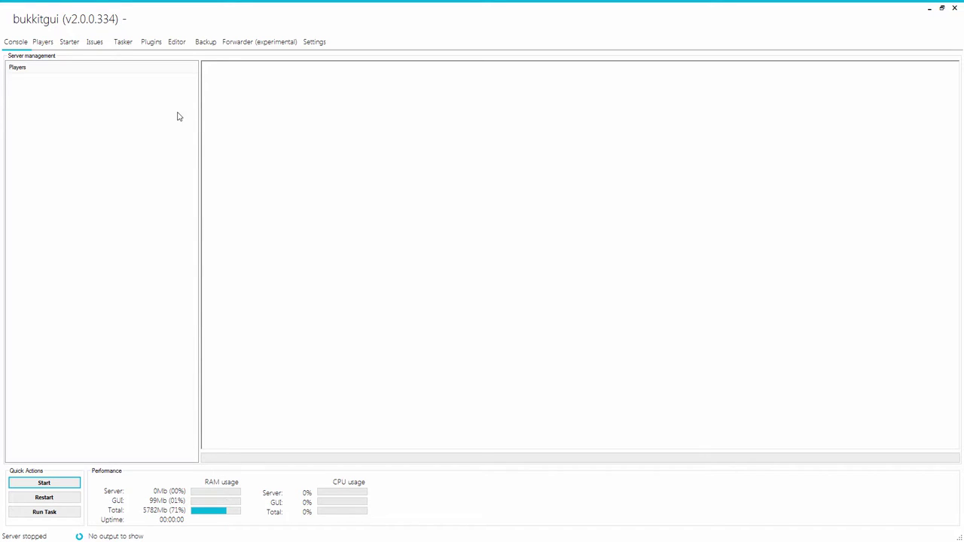
pyautogui.click(43, 43)
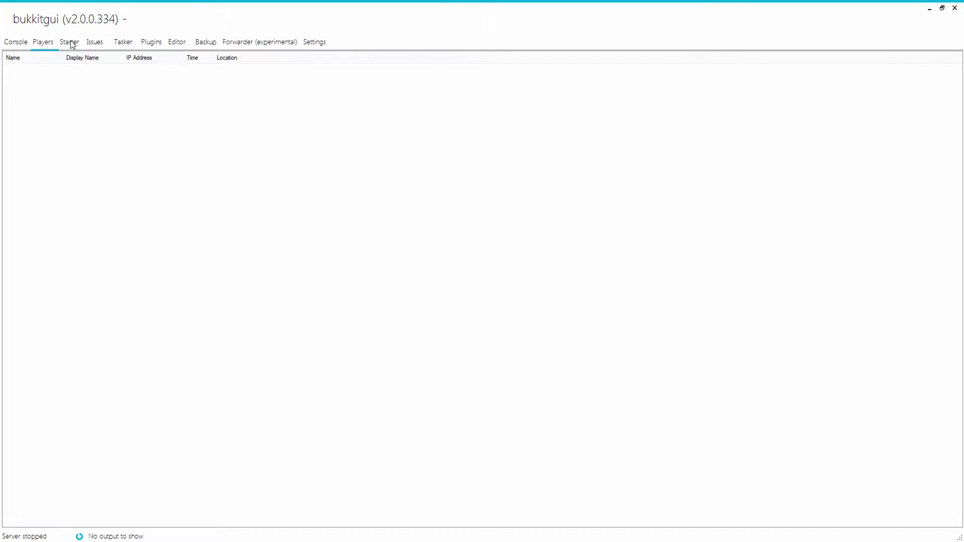
pyautogui.click(70, 43)
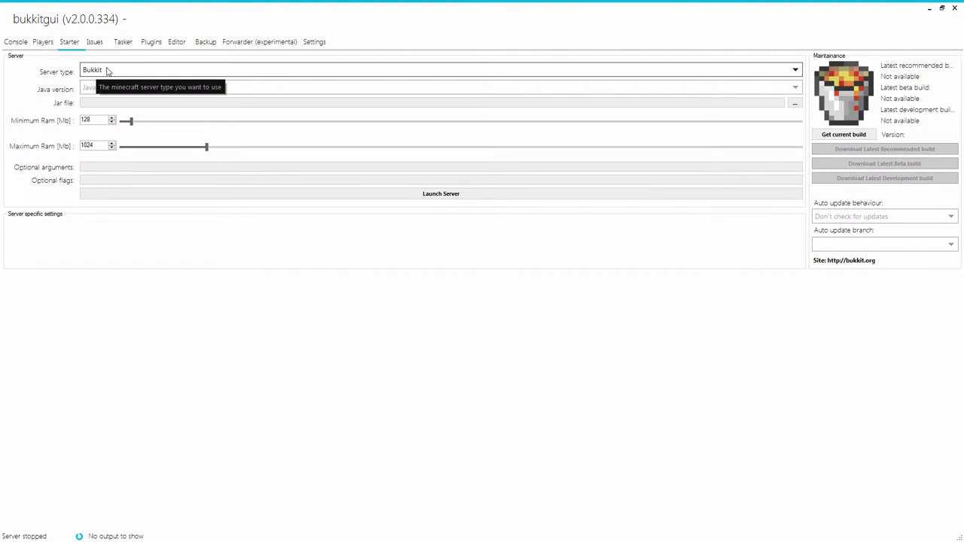
pyautogui.click(176, 72)
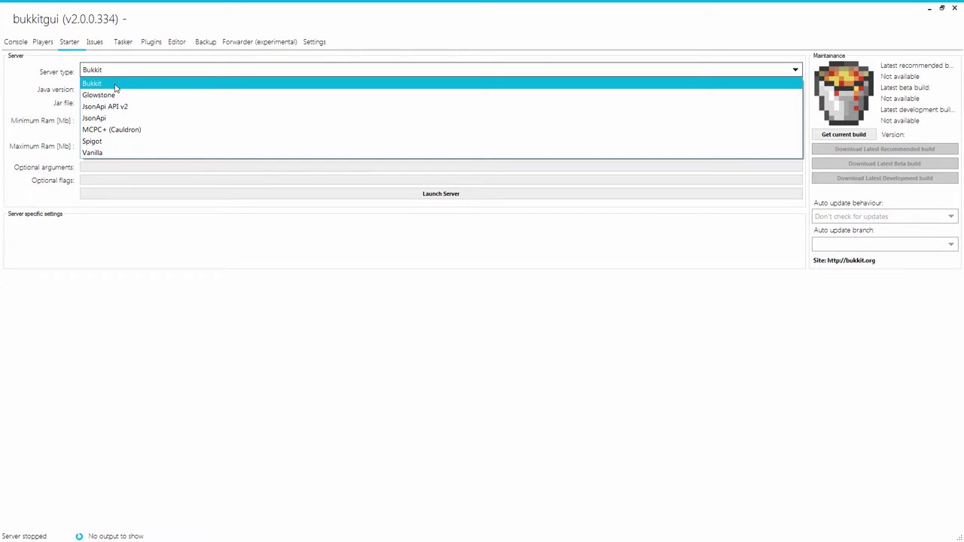
pyautogui.click(119, 143)
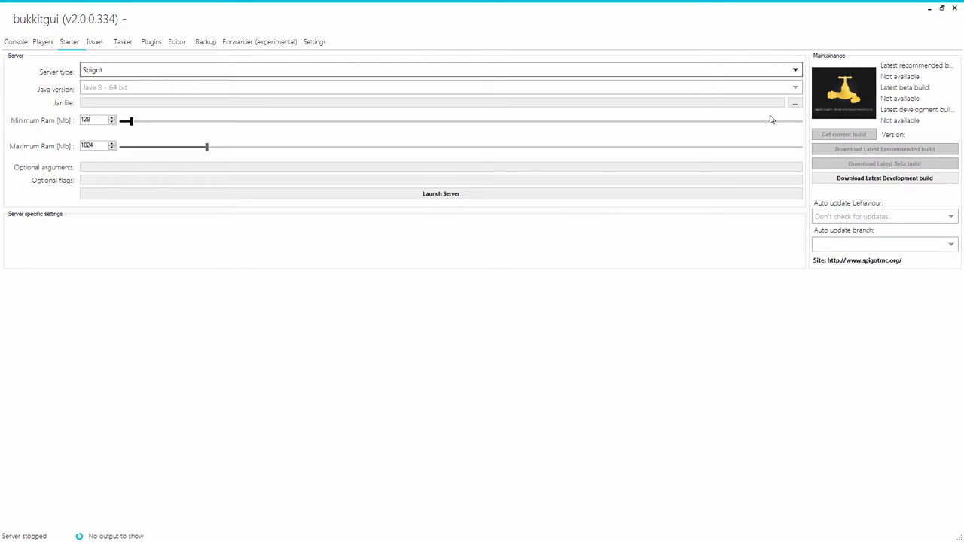
# Step: Select spigot1.9.2.jar from the BukkitGUI folder as the server's jar file
pyautogui.click(795, 103)
pyautogui.click(140, 82)
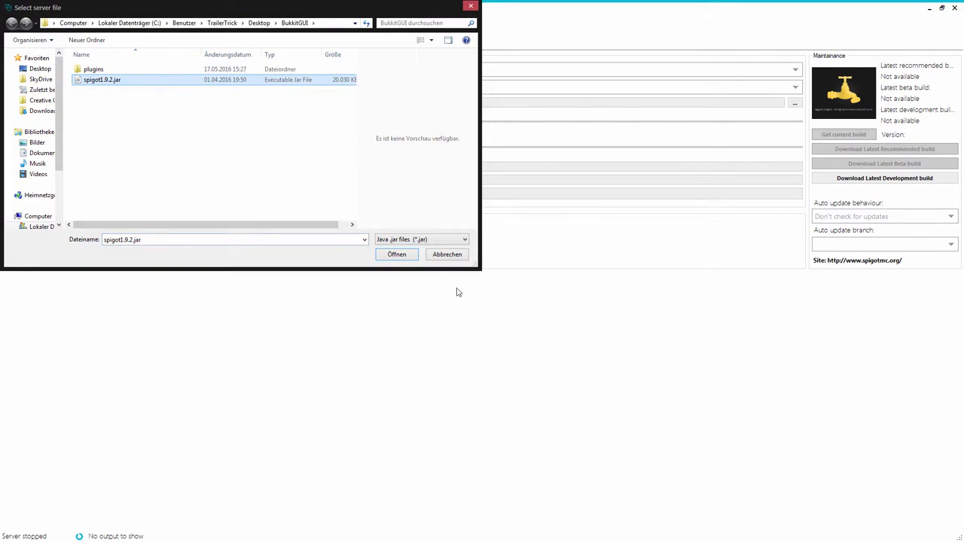
pyautogui.click(398, 254)
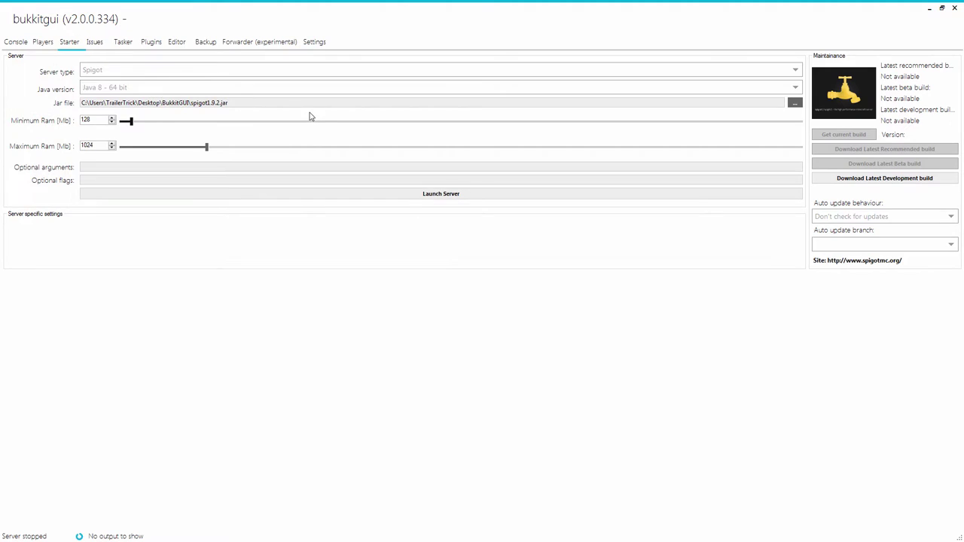
# Step: Choose Java 8 - 64 bit as the Java version and leave the optional arguments empty
pyautogui.click(329, 92)
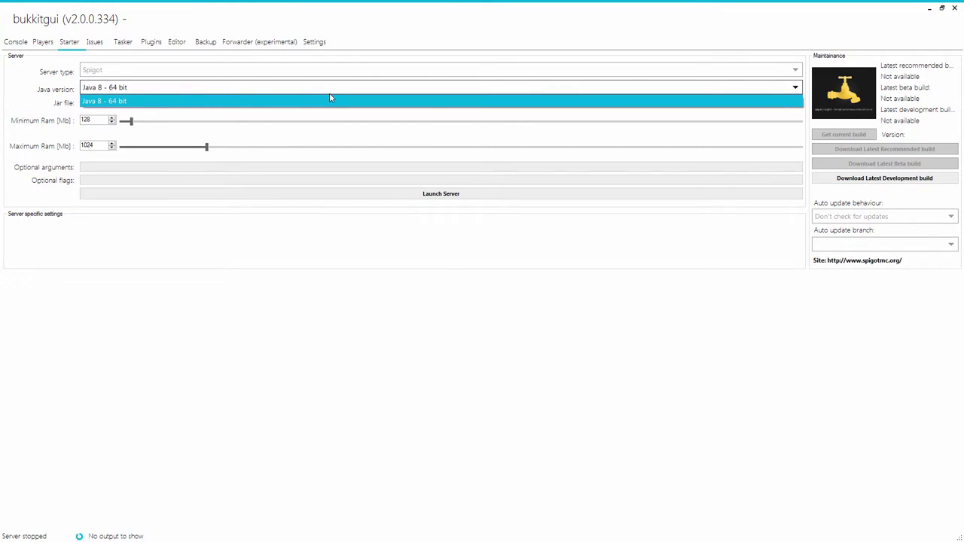
pyautogui.click(150, 96)
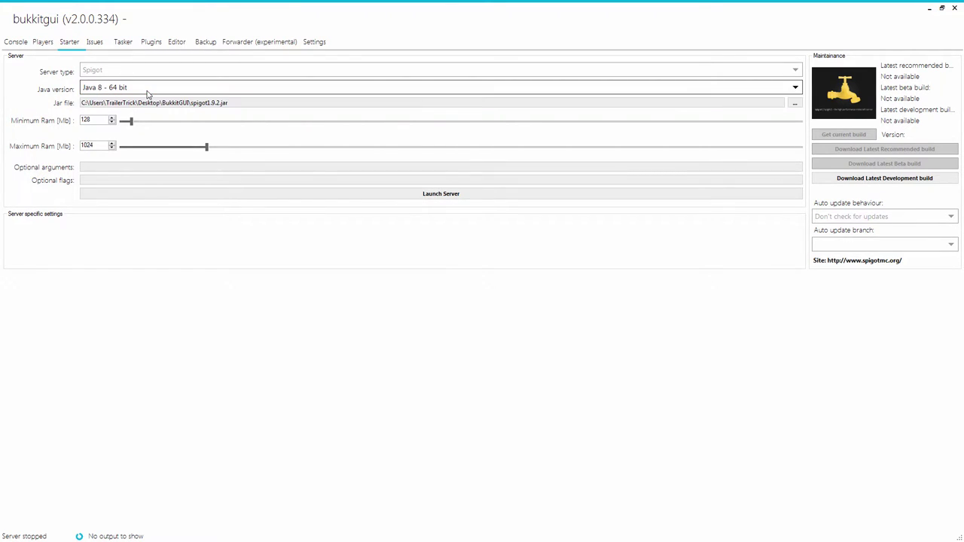
pyautogui.click(145, 92)
pyautogui.click(143, 101)
pyautogui.click(146, 168)
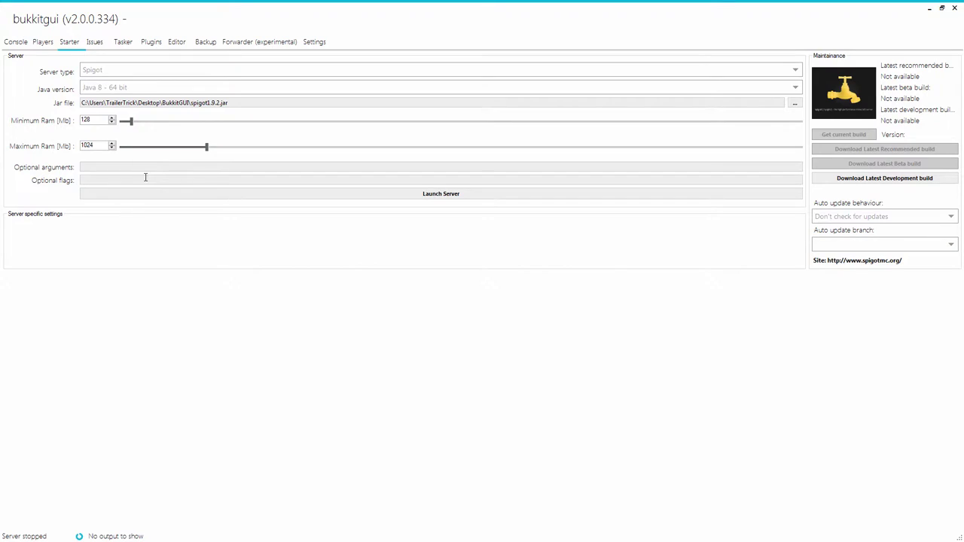
pyautogui.press('Tab')
# Step: Check the available options for the auto update behaviour and auto update branch
pyautogui.click(874, 217)
pyautogui.click(874, 218)
pyautogui.click(850, 243)
pyautogui.click(855, 226)
pyautogui.click(880, 217)
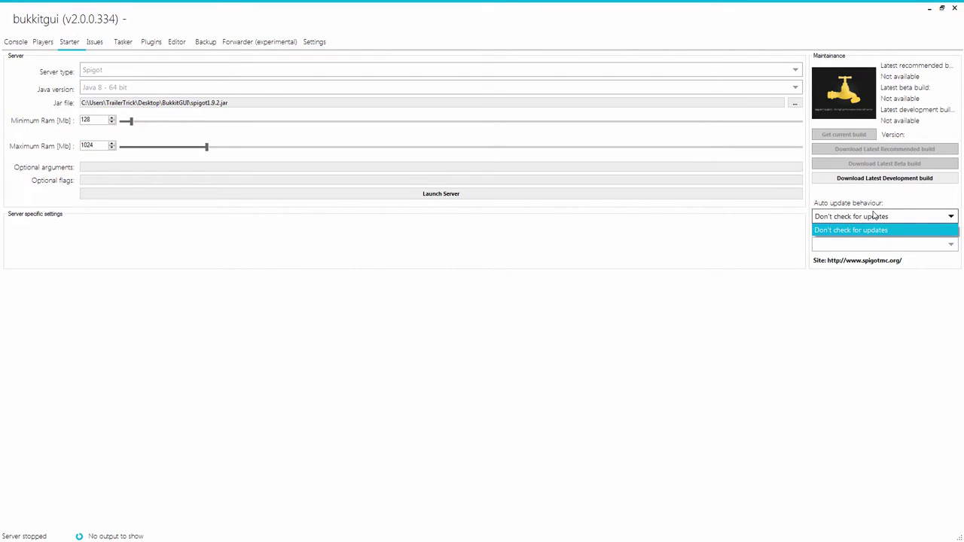
pyautogui.click(844, 200)
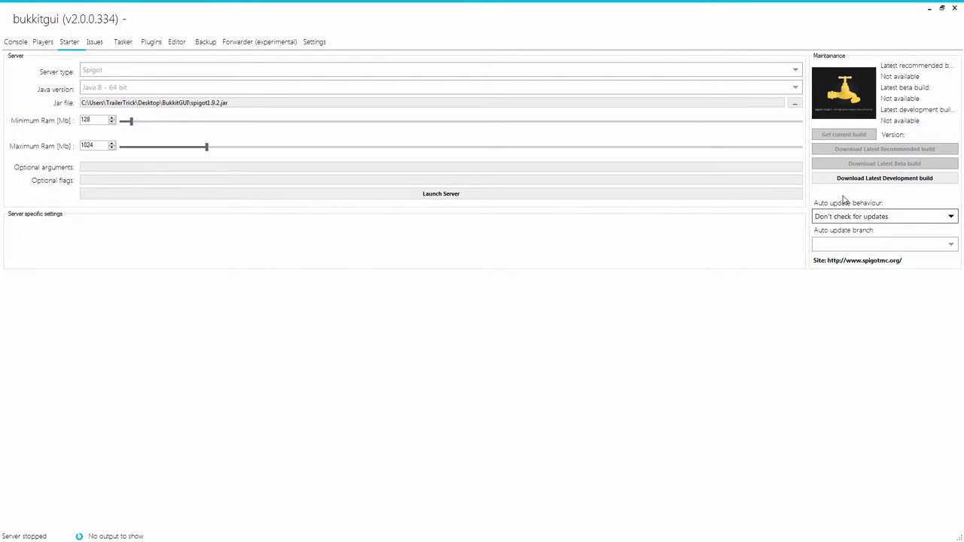
# Step: Launch the Spigot server with the current starter settings and show its console output
pyautogui.click(425, 196)
pyautogui.click(424, 198)
pyautogui.click(16, 41)
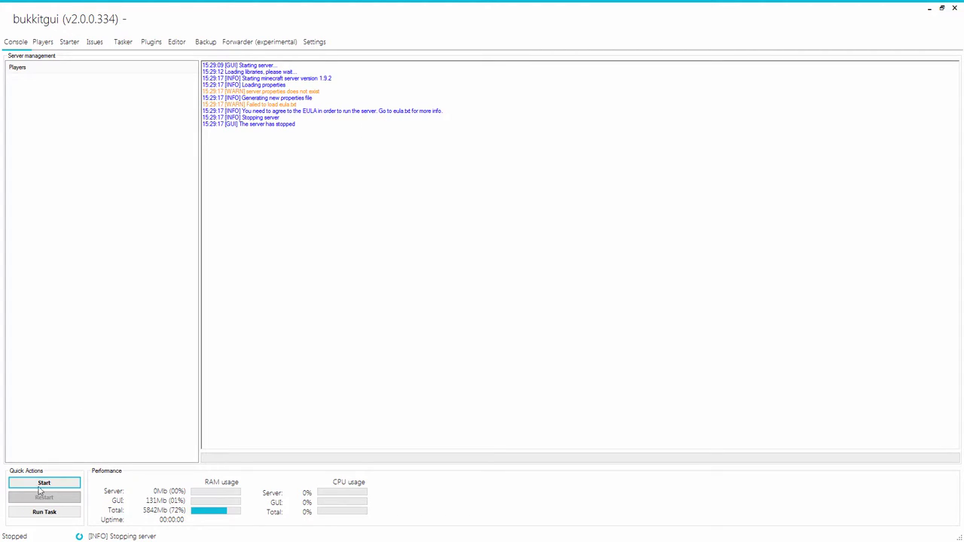
# Step: Open eula.txt from the server folder to accept the EULA, and return to bukkitgui
pyautogui.click(930, 7)
pyautogui.click(593, 115)
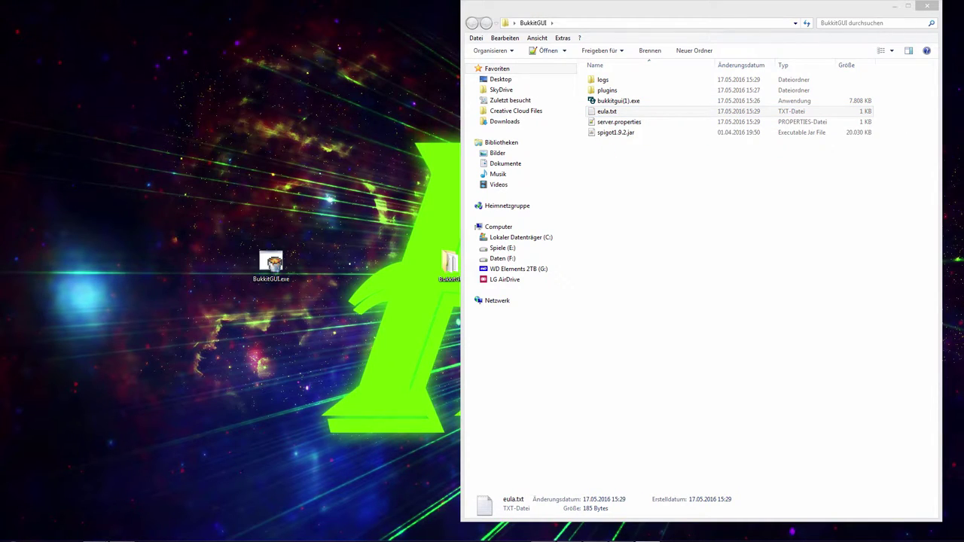
pyautogui.click(622, 532)
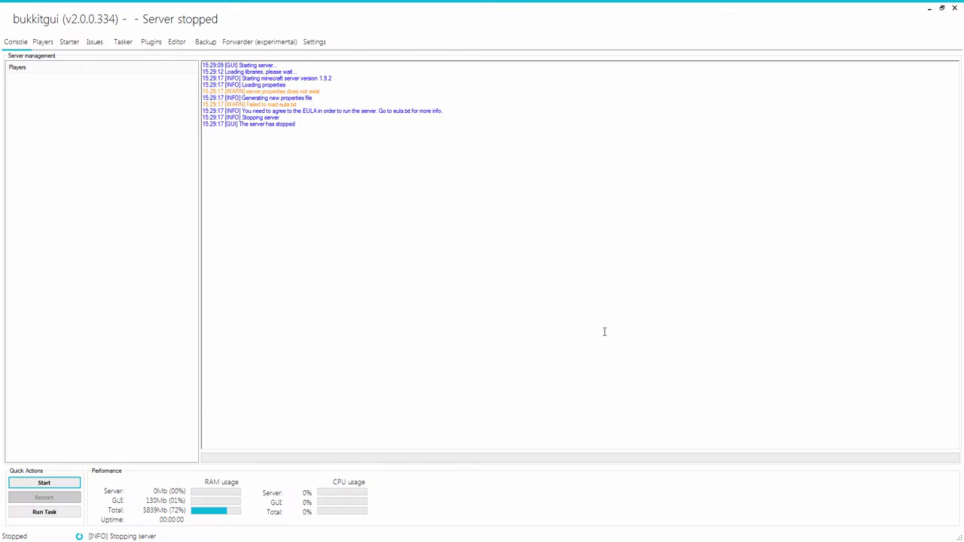
# Step: Start the server again and follow its startup in the console
pyautogui.click(54, 485)
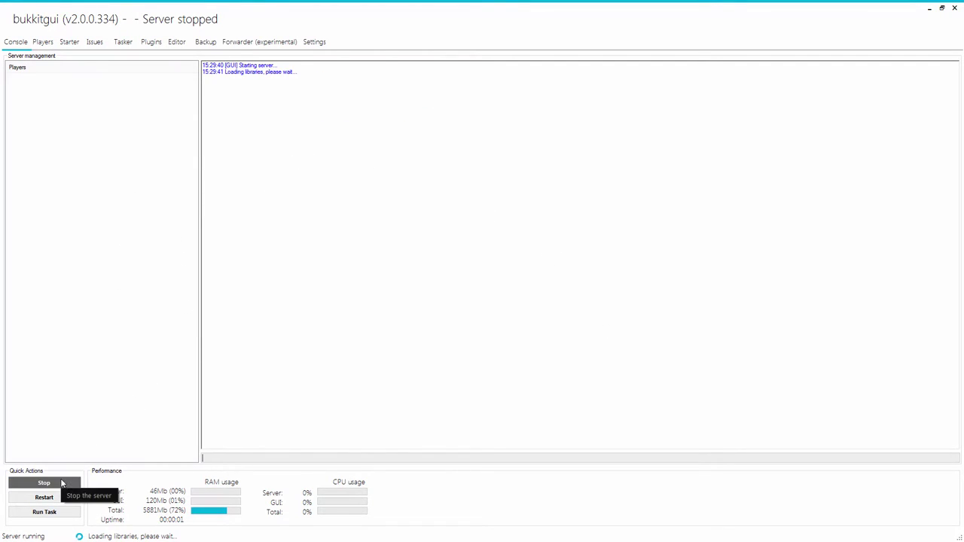
pyautogui.click(69, 41)
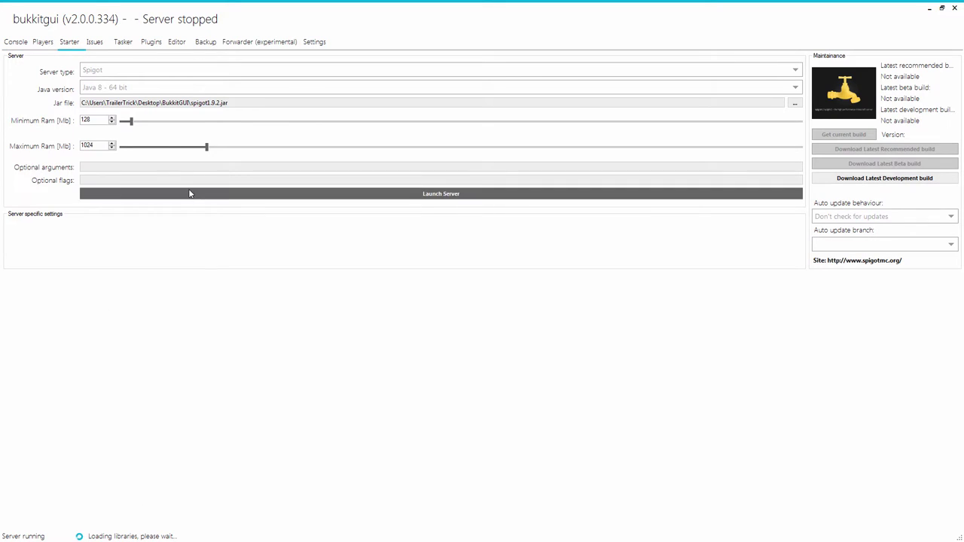
pyautogui.click(14, 44)
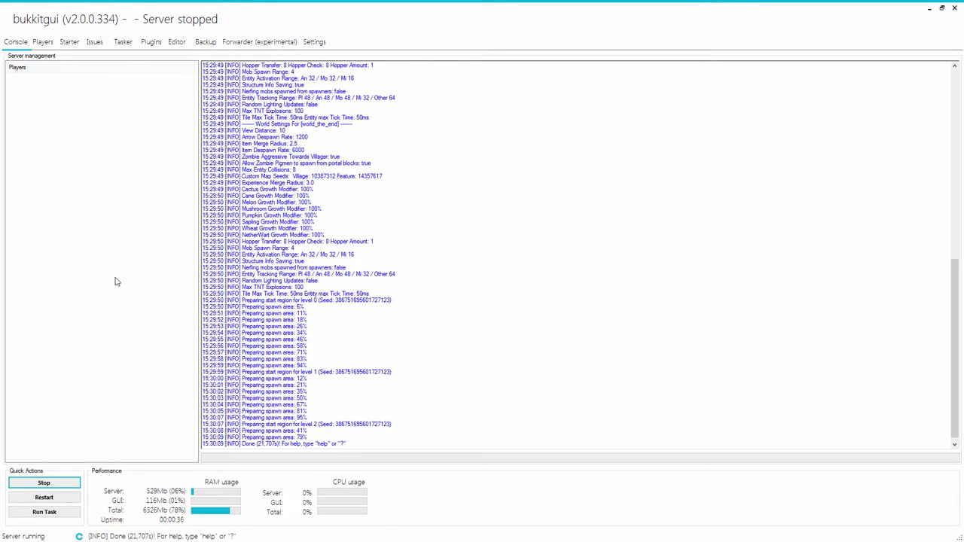
# Step: Inspect the files generated in the BukkitGUI server folder and its plugins subfolder, and return to bukkitgui
pyautogui.click(930, 7)
pyautogui.moveTo(742, 351); pyautogui.dragTo(682, 136)
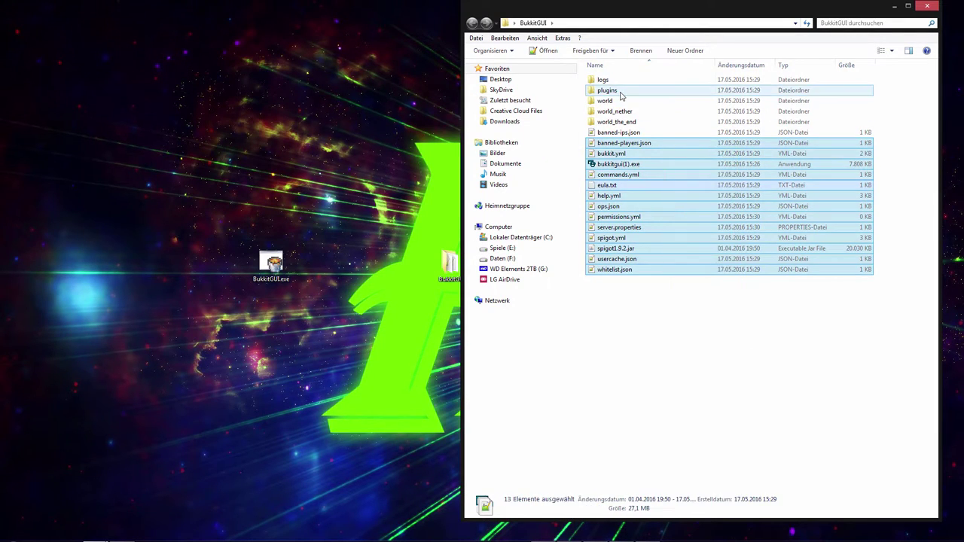
pyautogui.doubleClick(589, 90)
pyautogui.click(472, 23)
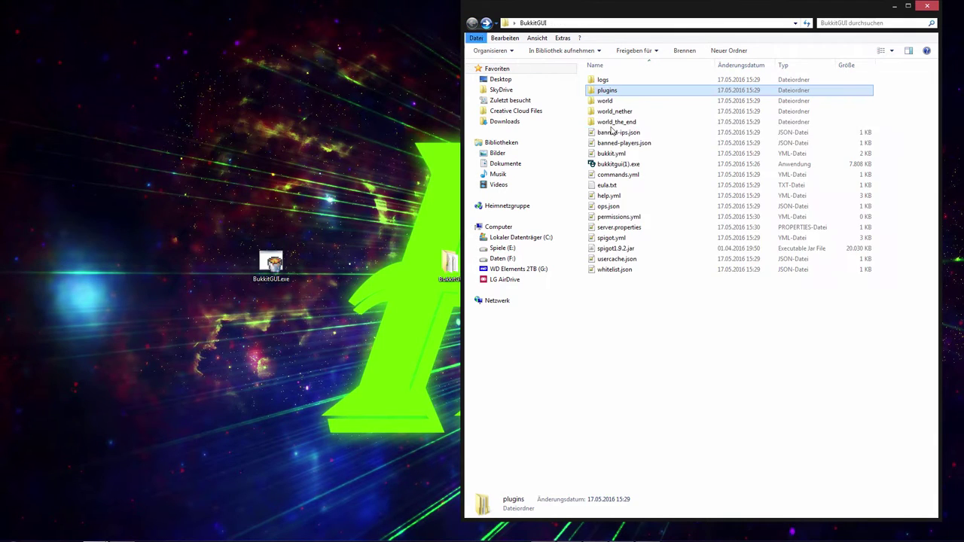
pyautogui.doubleClick(609, 90)
pyautogui.click(472, 23)
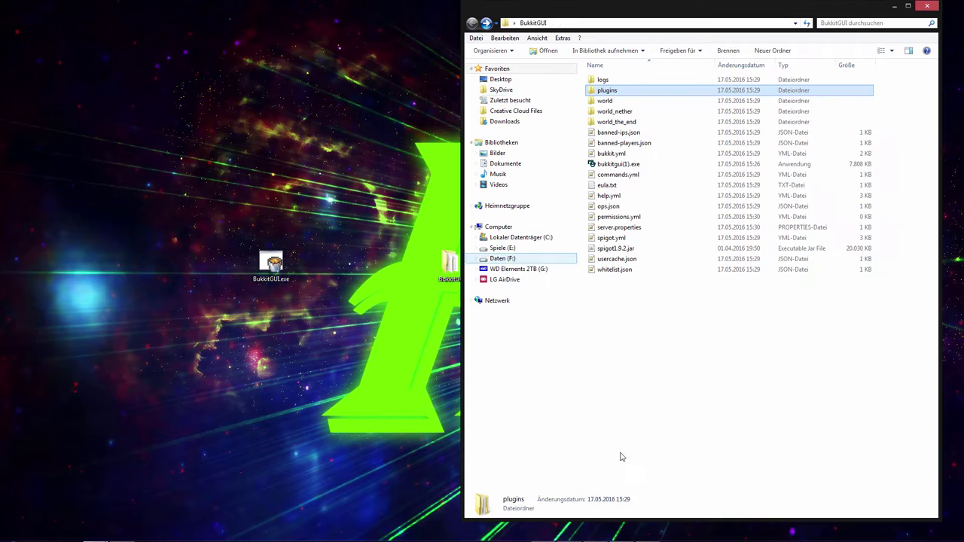
pyautogui.click(647, 533)
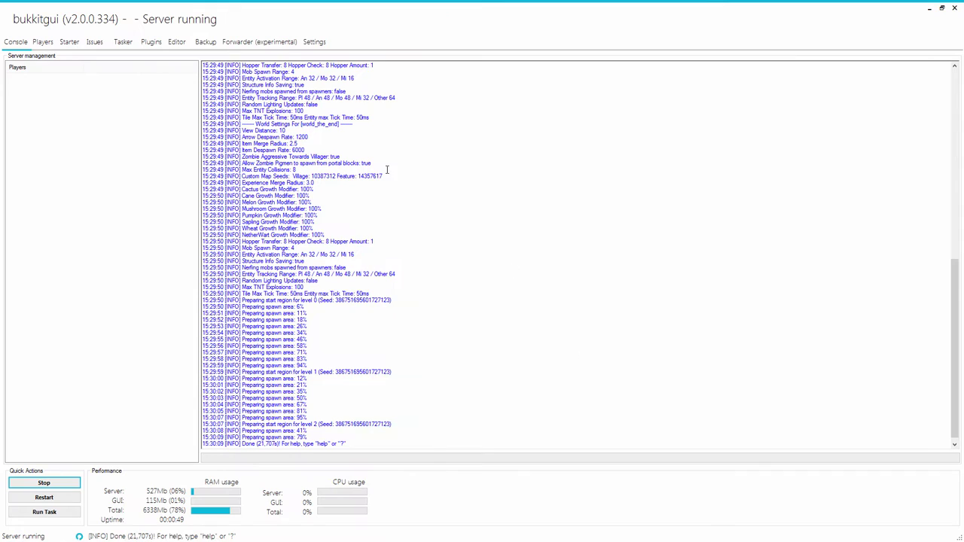
# Step: Stop the running server and view the list of server warnings and errors
pyautogui.click(66, 483)
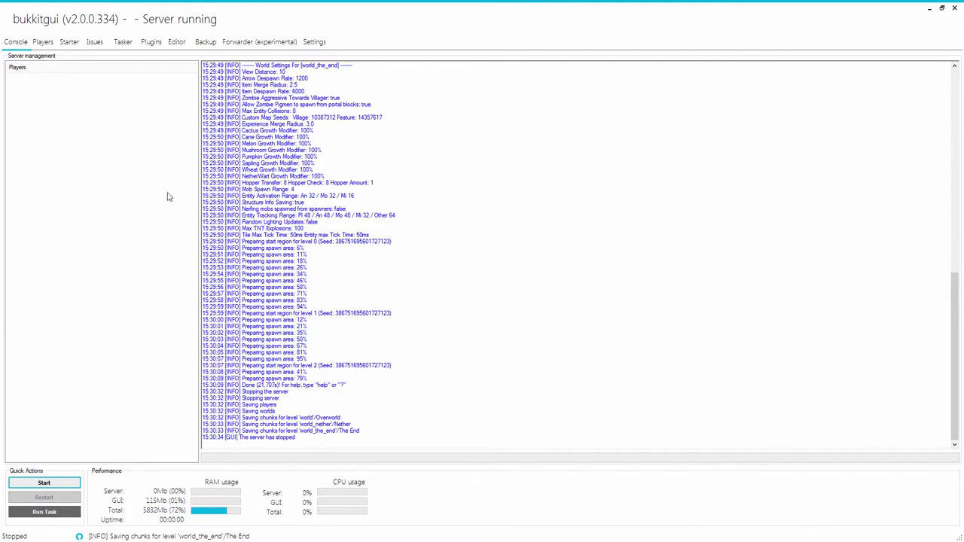
pyautogui.click(95, 42)
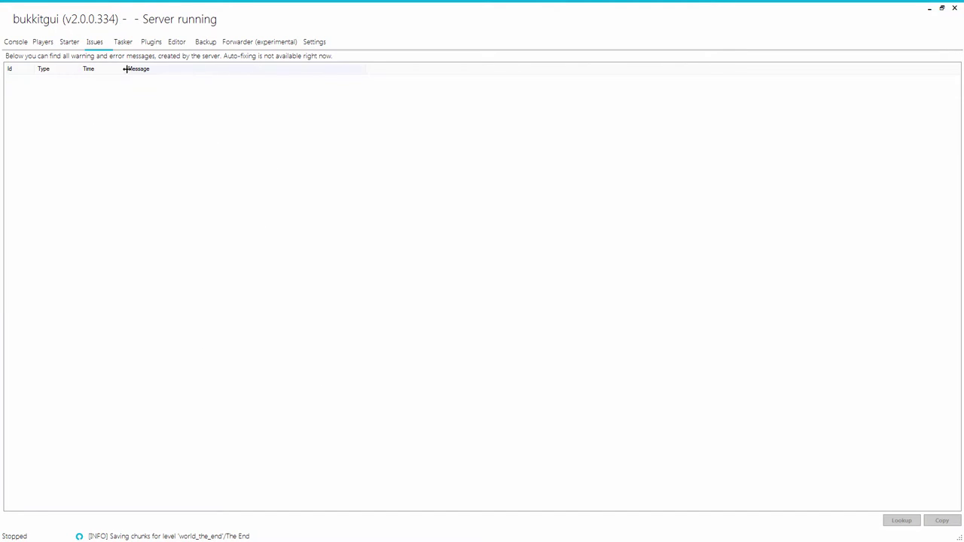
# Step: Create a new scheduled task with Player leave as its trigger
pyautogui.click(127, 44)
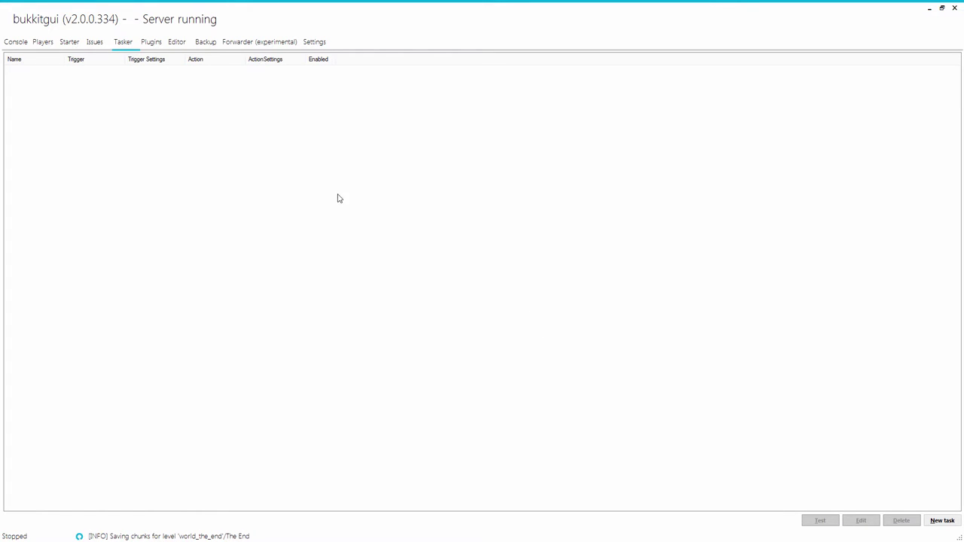
pyautogui.click(938, 521)
pyautogui.click(455, 207)
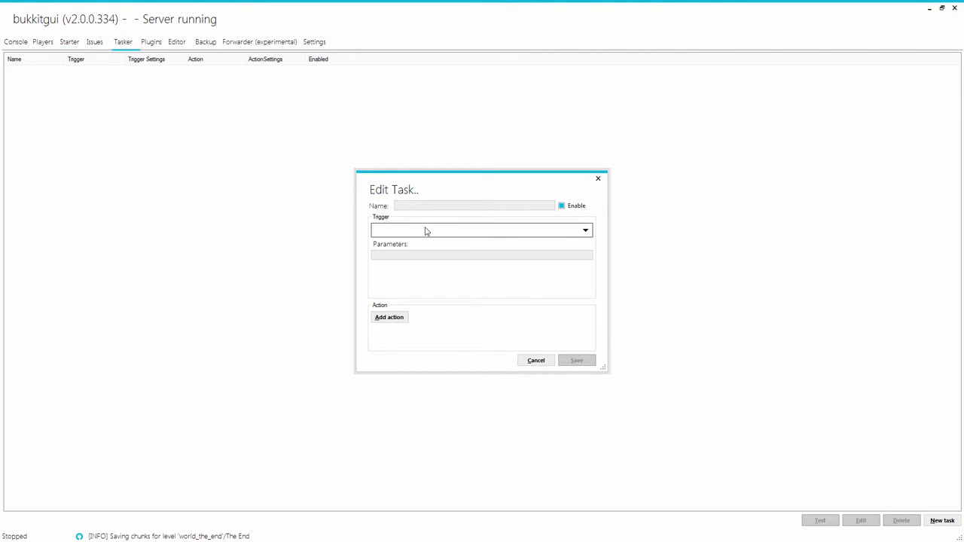
pyautogui.click(426, 232)
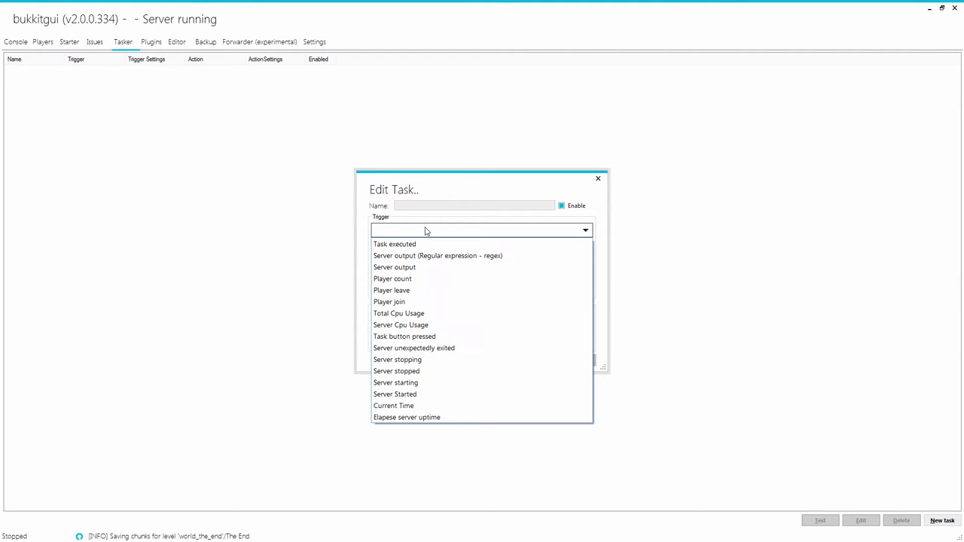
pyautogui.click(416, 291)
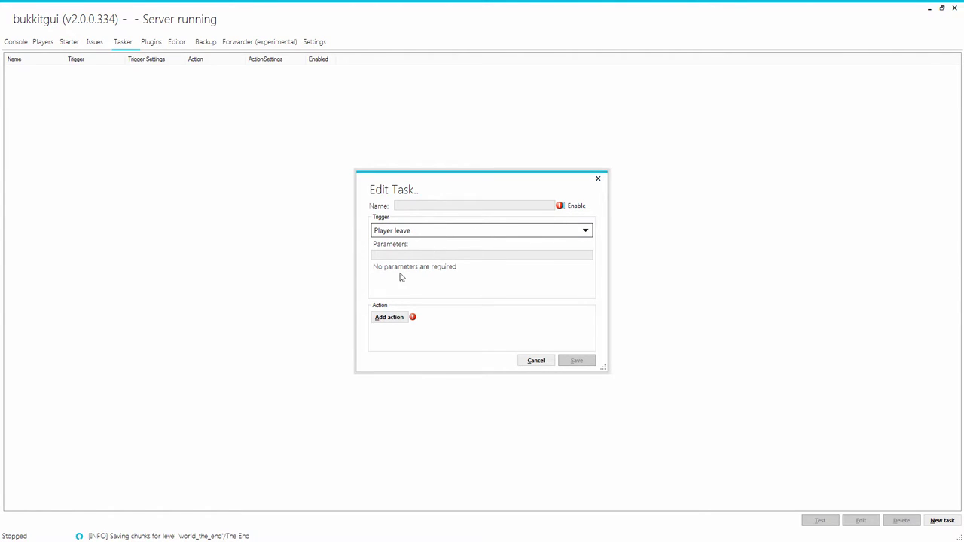
# Step: Give the task a single action, set to Restart server
pyautogui.click(392, 318)
pyautogui.click(392, 318)
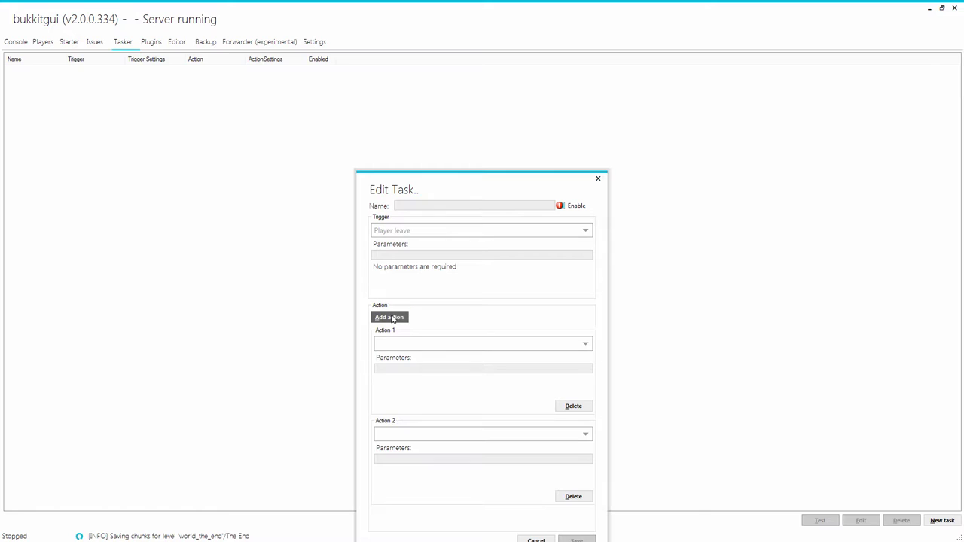
pyautogui.click(577, 496)
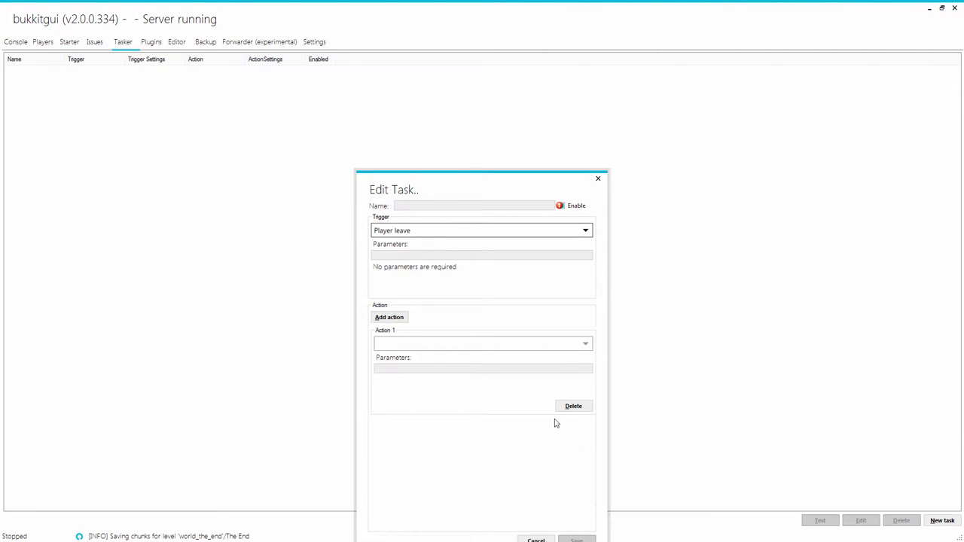
pyautogui.click(478, 345)
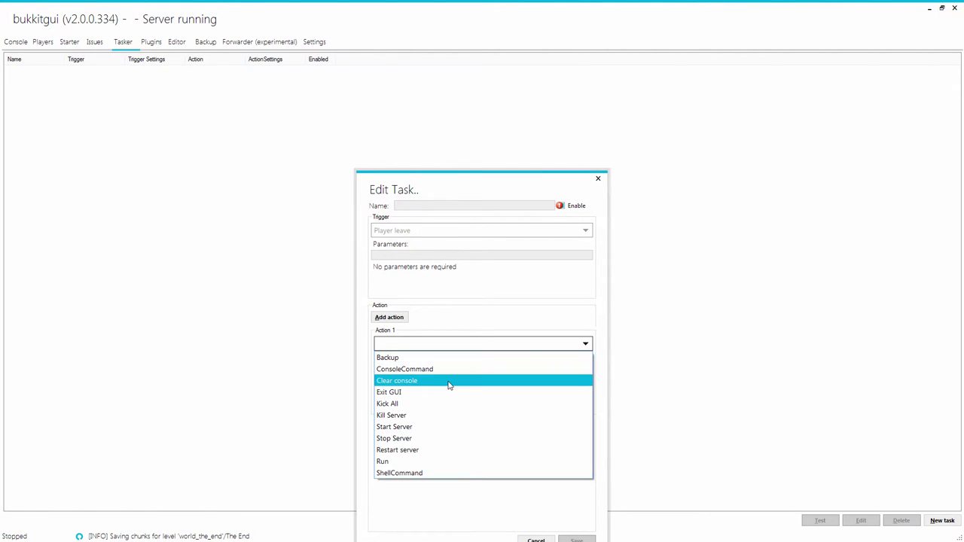
pyautogui.click(407, 418)
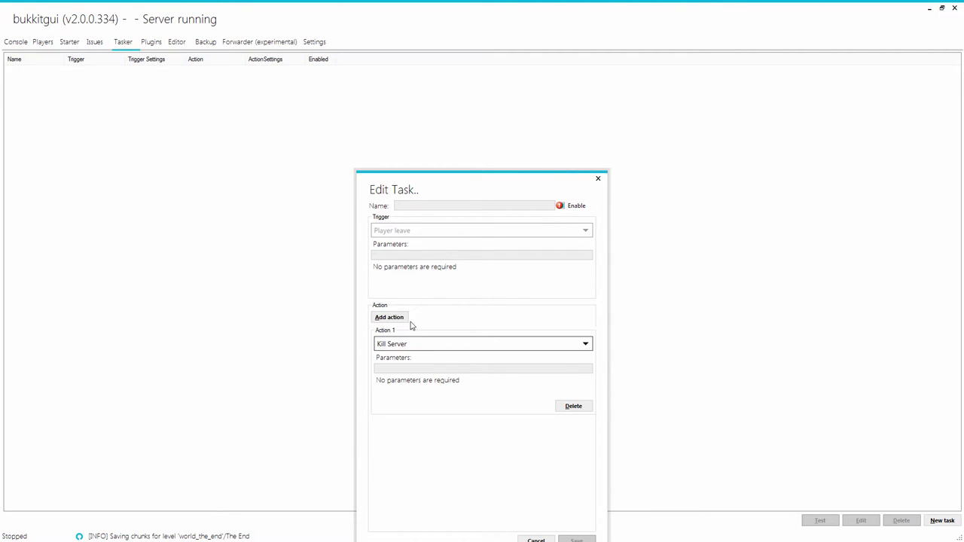
pyautogui.click(415, 347)
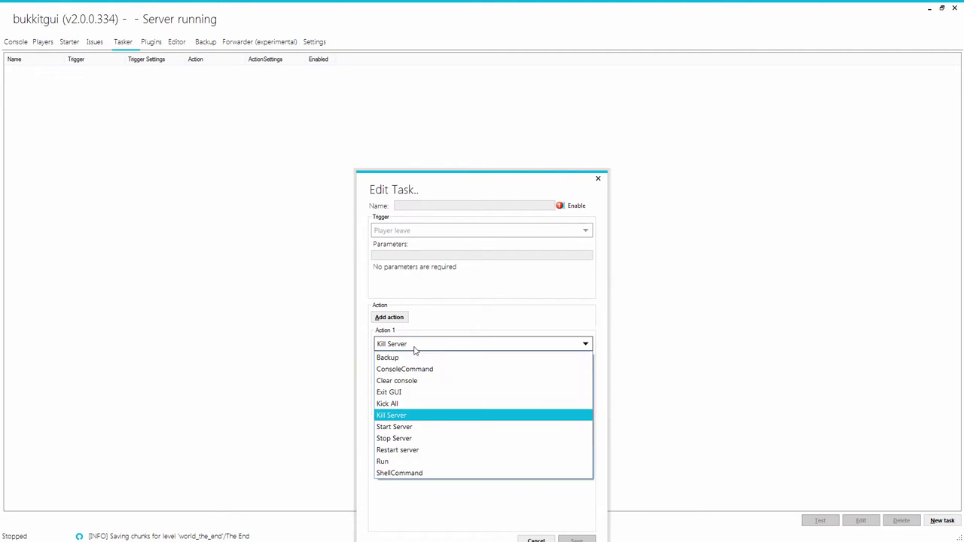
pyautogui.click(417, 450)
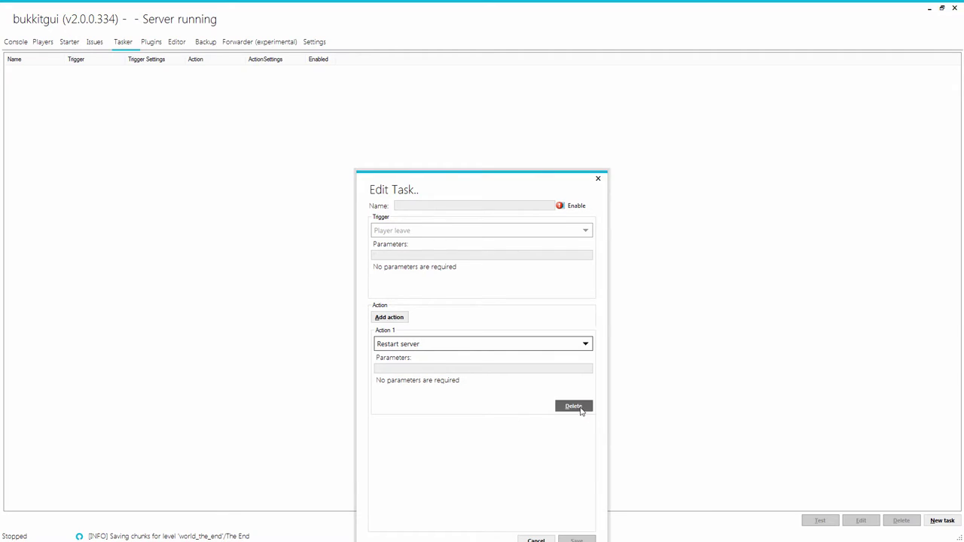
# Step: Try a second task action of type Backup and remove it again
pyautogui.click(389, 317)
pyautogui.click(416, 435)
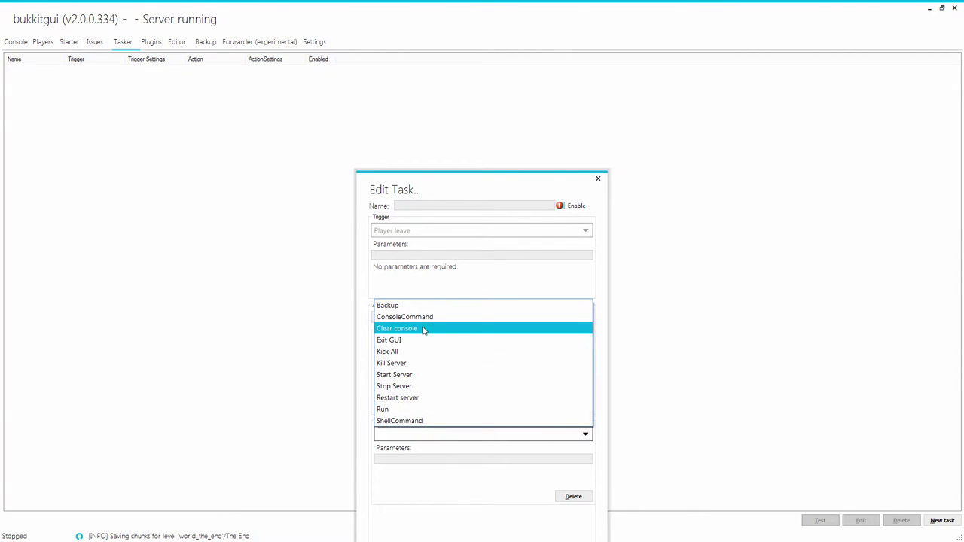
pyautogui.click(400, 306)
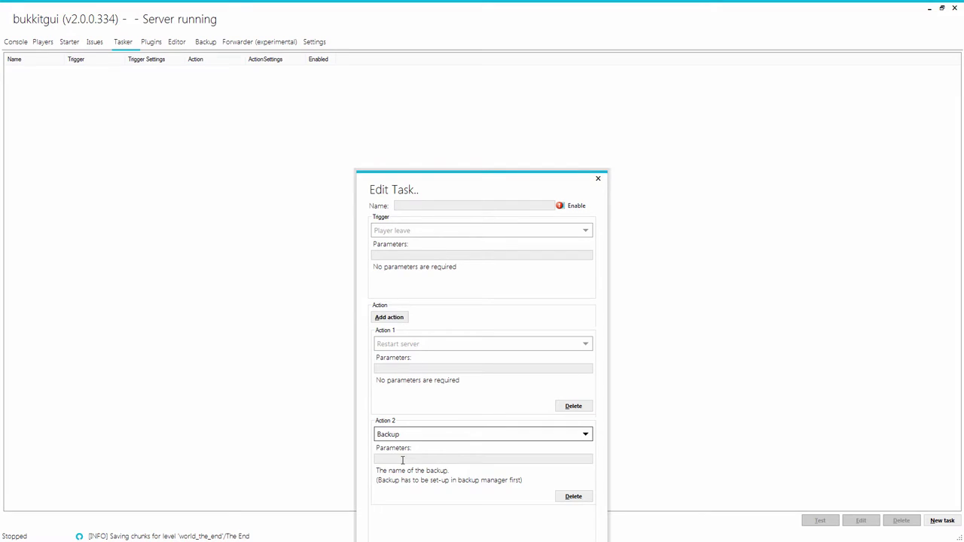
pyautogui.click(573, 496)
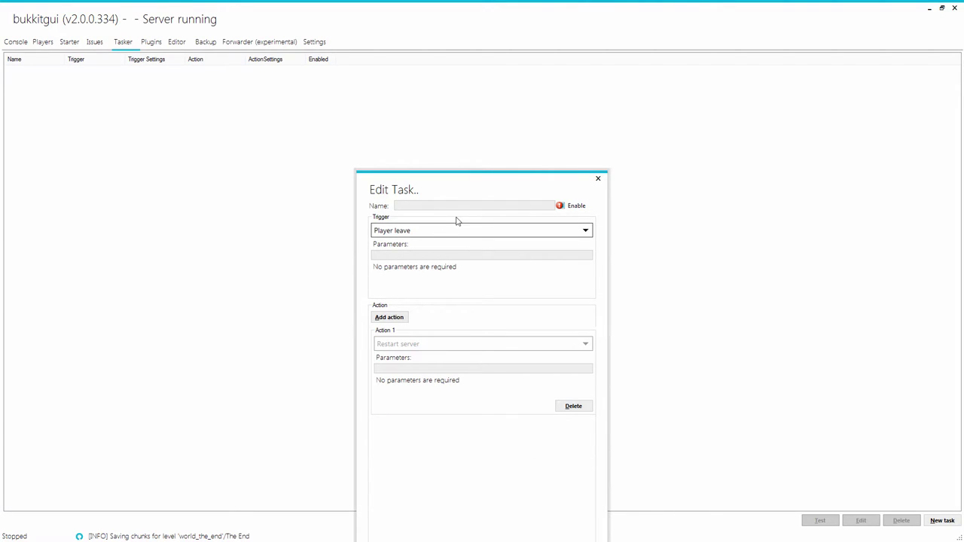
# Step: Name the task Test and save it
pyautogui.click(505, 206)
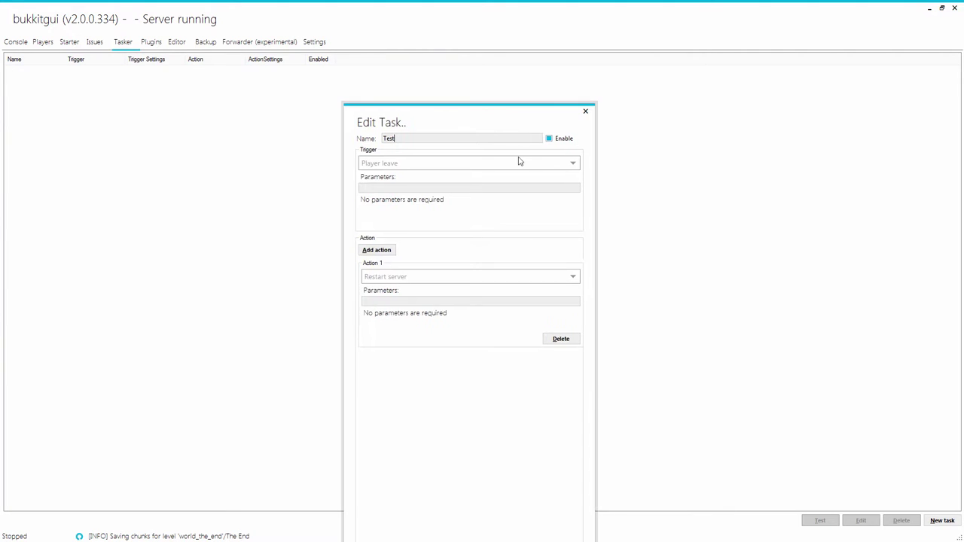
pyautogui.click(571, 511)
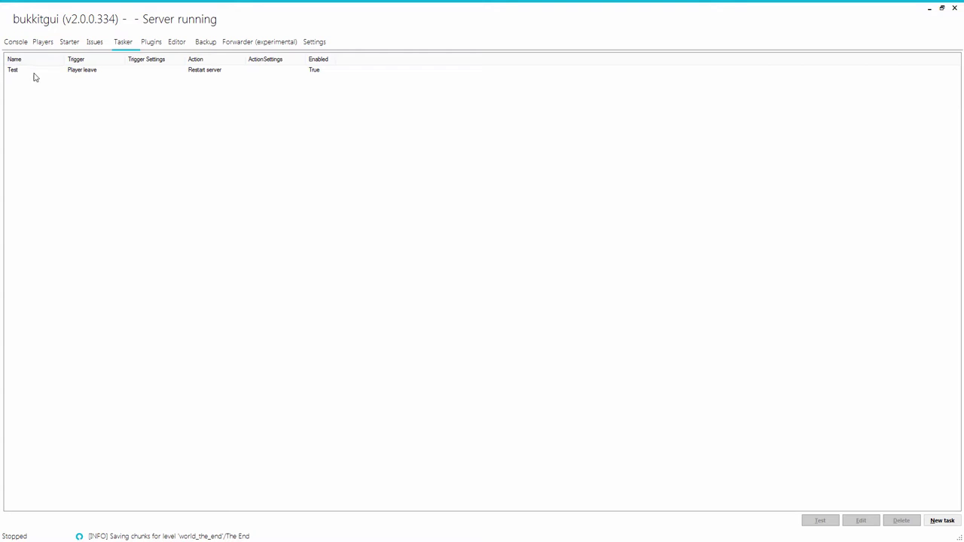
# Step: Test-run the saved Player leave task and check the server console
pyautogui.click(92, 72)
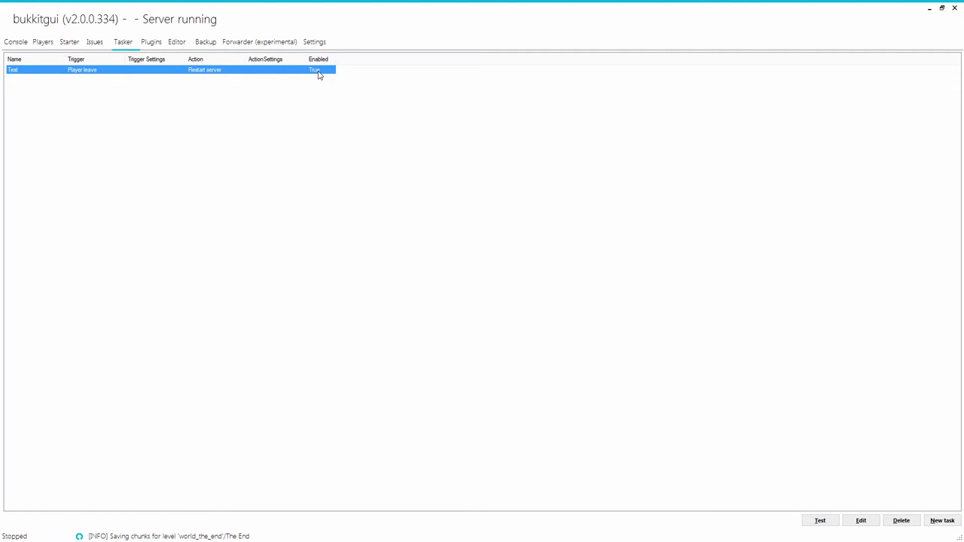
pyautogui.click(818, 523)
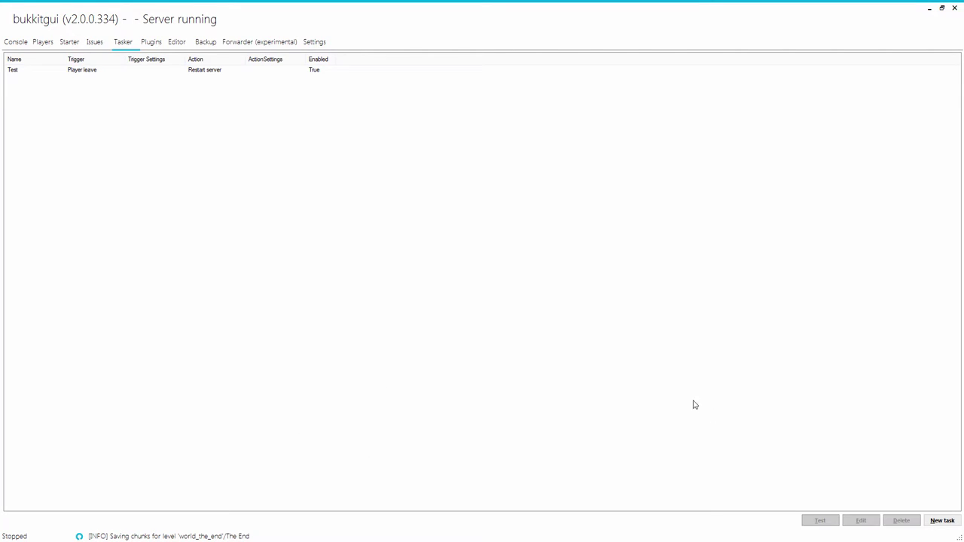
pyautogui.click(112, 72)
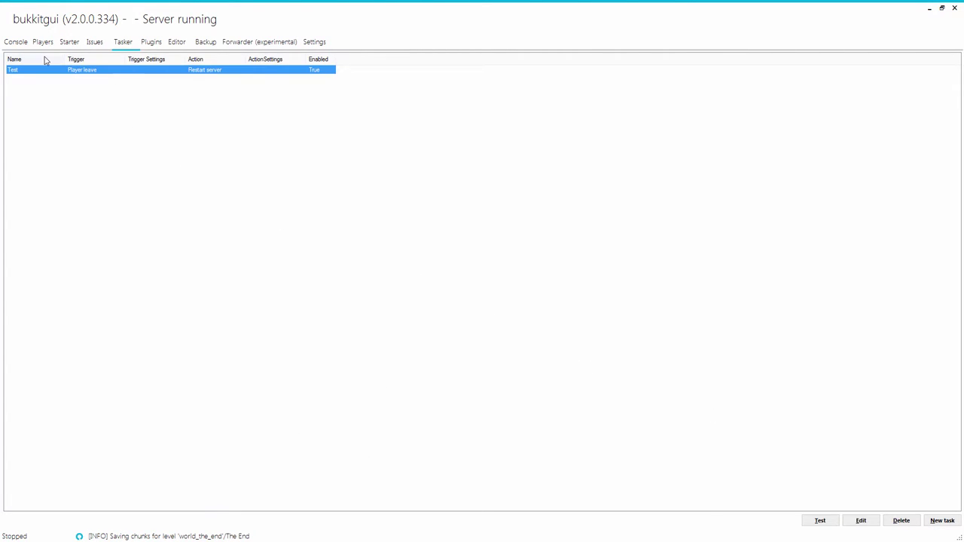
pyautogui.click(21, 43)
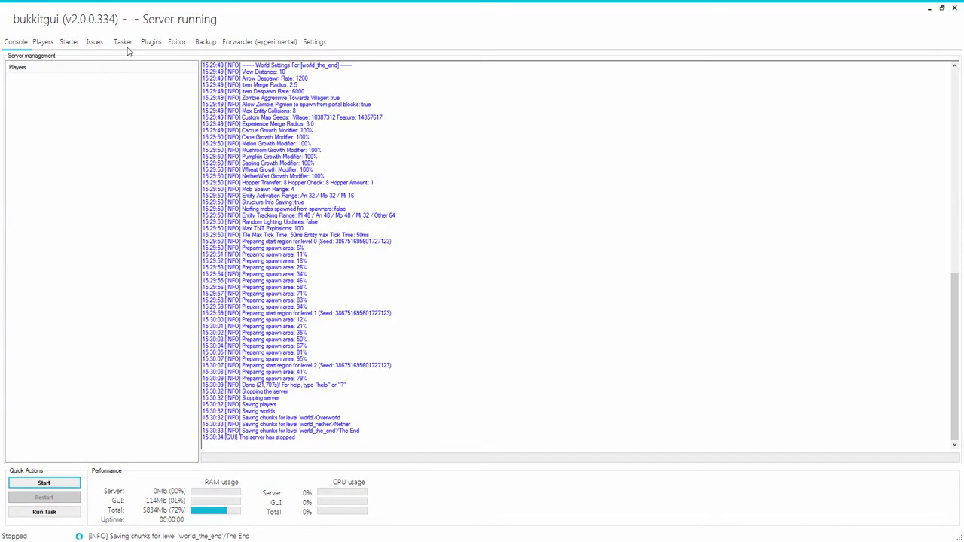
# Step: View the available and installed plugin lists, and look into the server's plugins folder
pyautogui.click(127, 45)
pyautogui.click(157, 45)
pyautogui.click(80, 61)
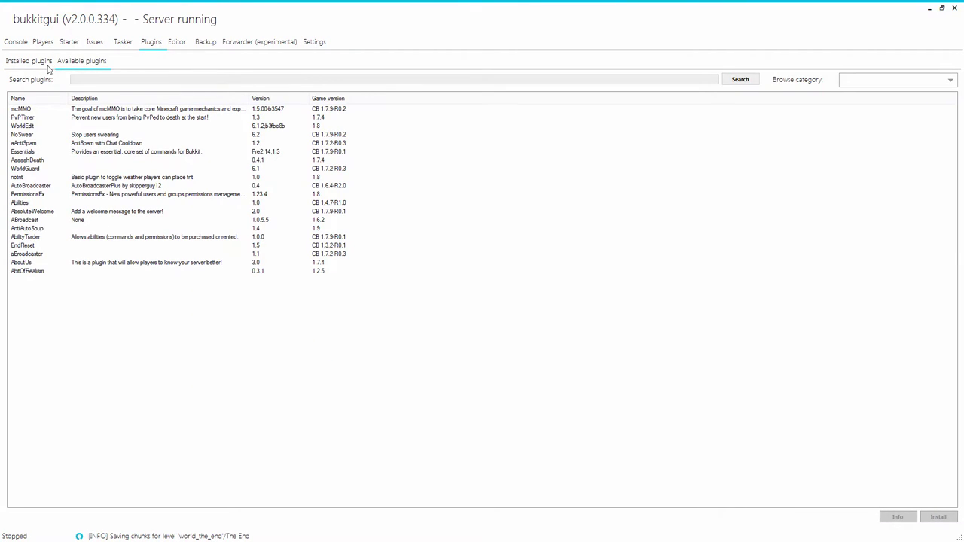
pyautogui.click(47, 67)
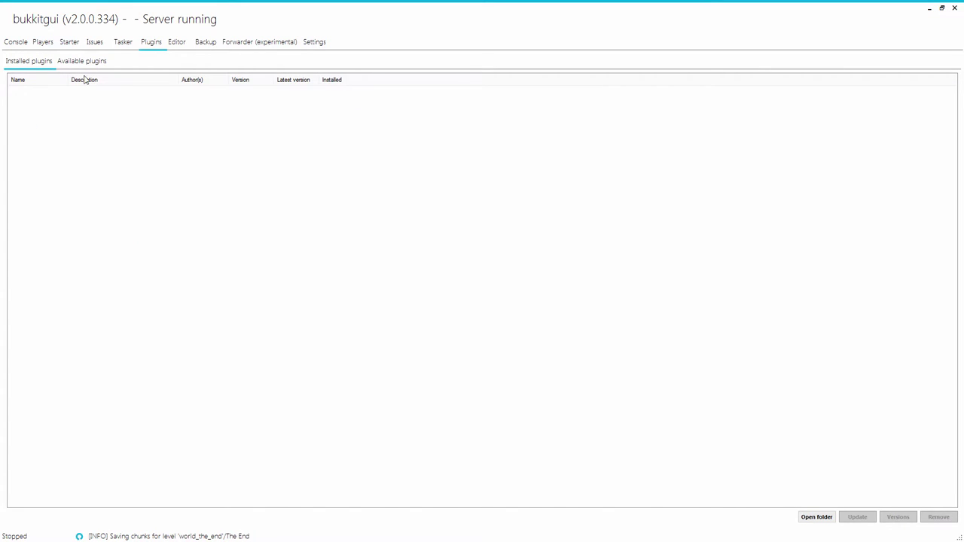
pyautogui.click(817, 517)
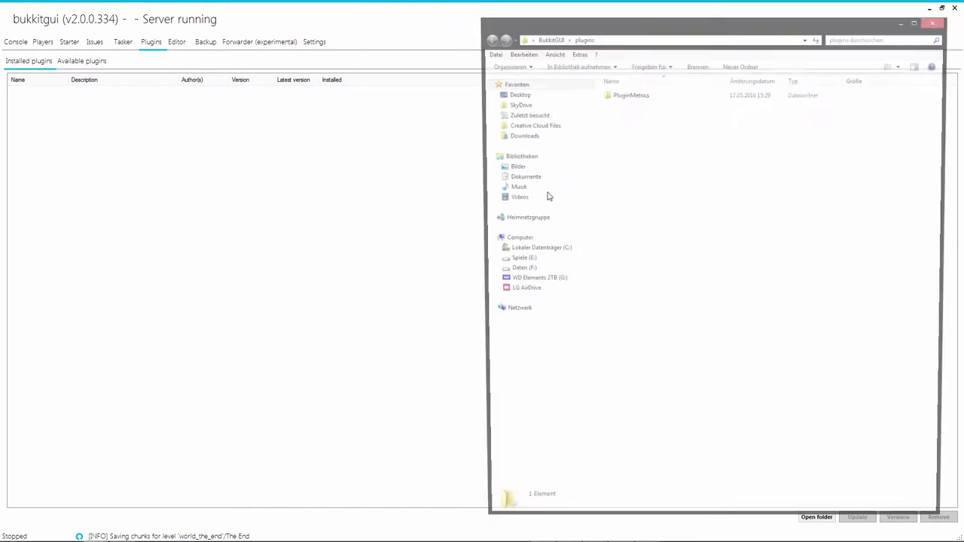
pyautogui.click(933, 21)
# Step: Search the available plugins for essentials and select the Essentials plugin
pyautogui.click(85, 62)
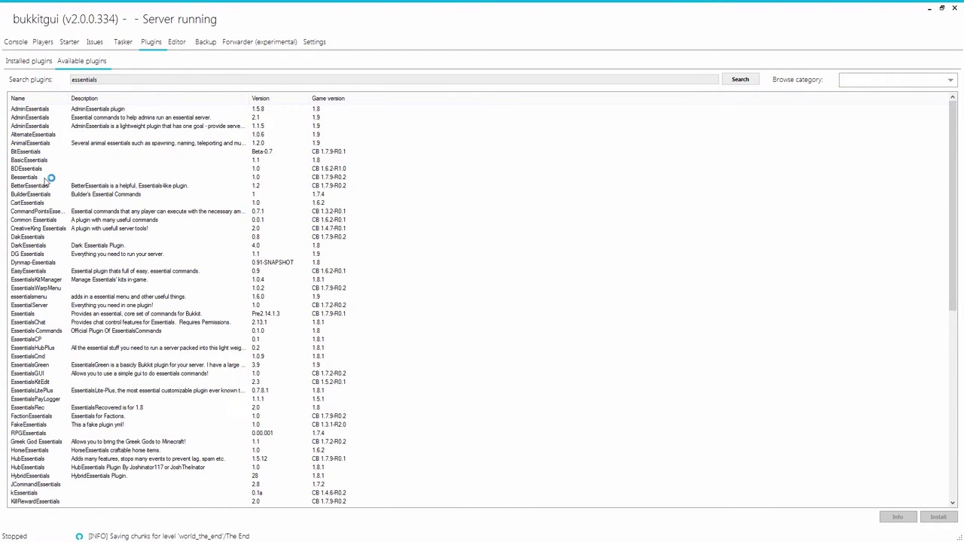
pyautogui.click(23, 314)
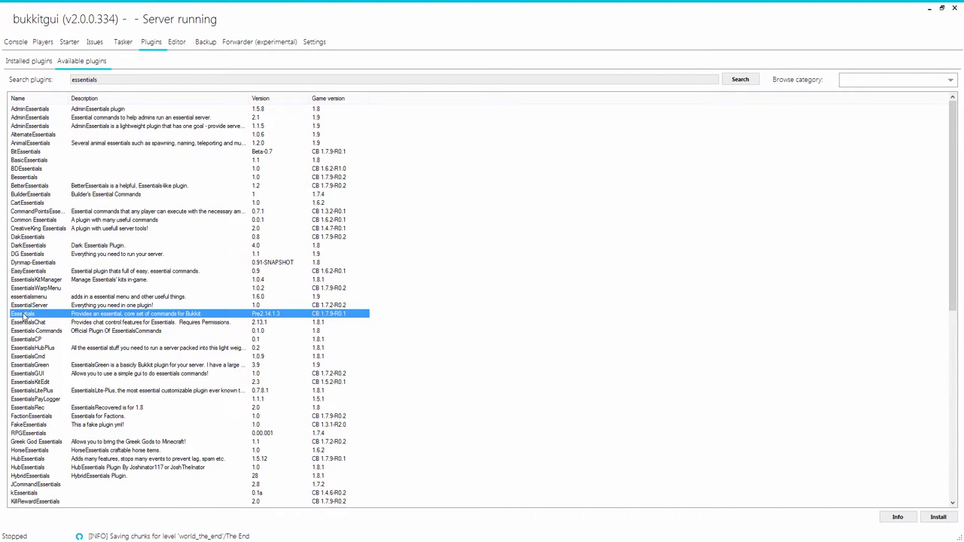
pyautogui.scroll(-7, 23, 316)
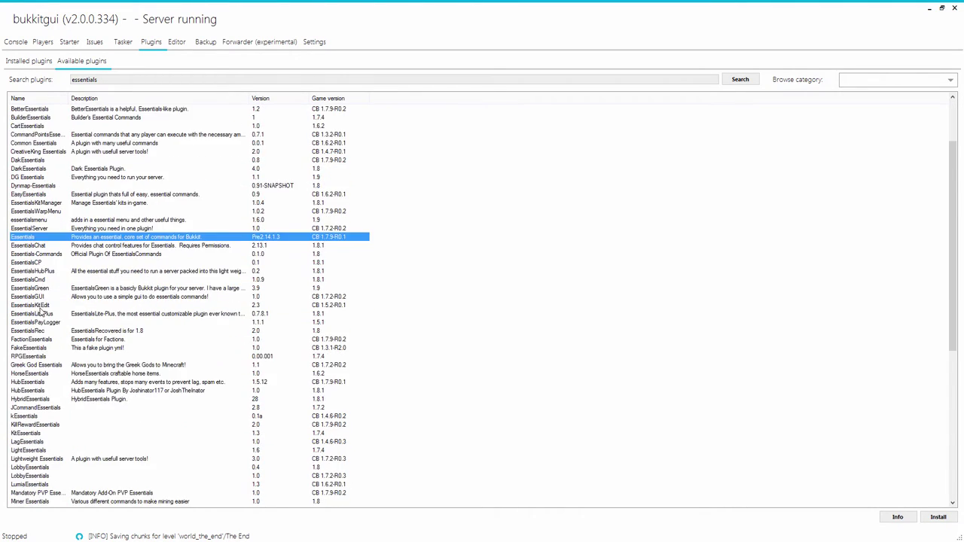
pyautogui.scroll(5, 98, 234)
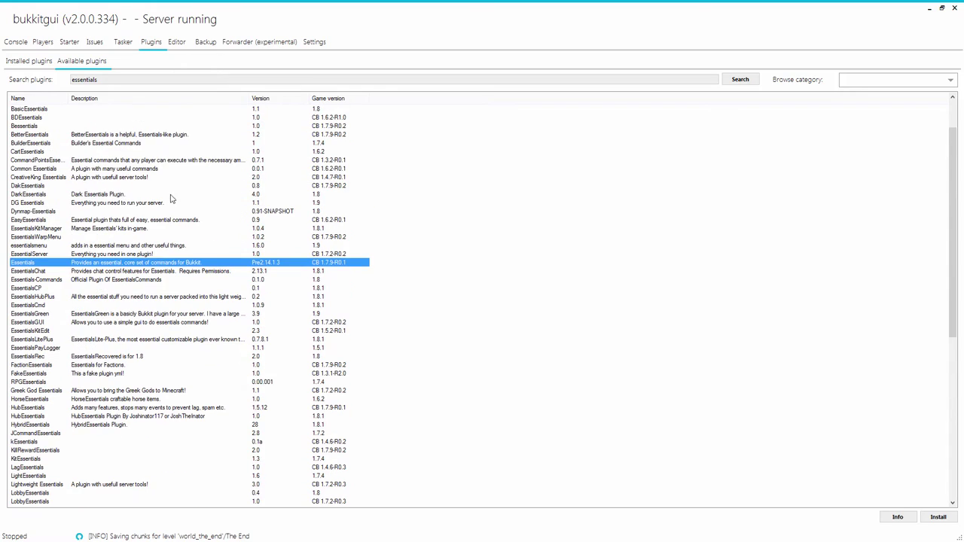
# Step: Open the detailed information for the Essentials plugin and browse its listed versions
pyautogui.rightClick(69, 265)
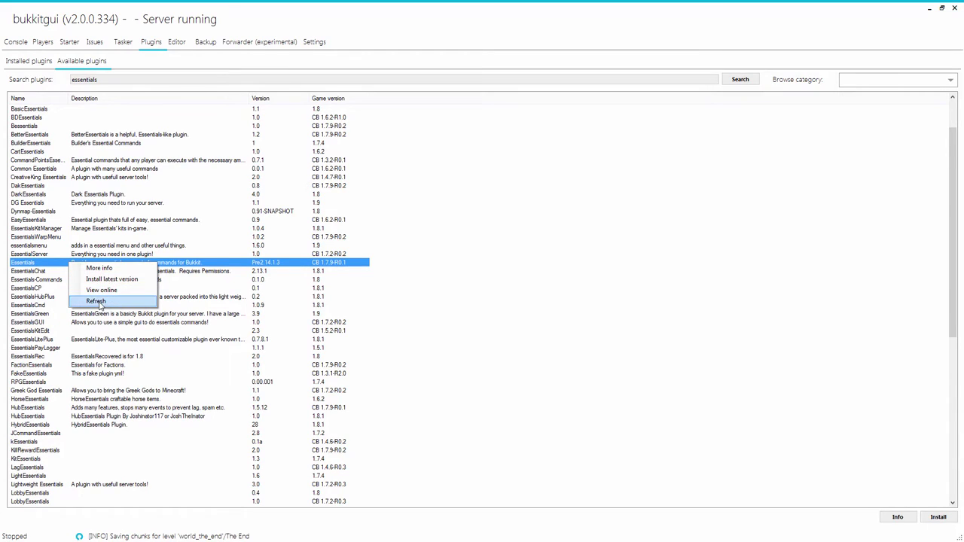
pyautogui.click(98, 268)
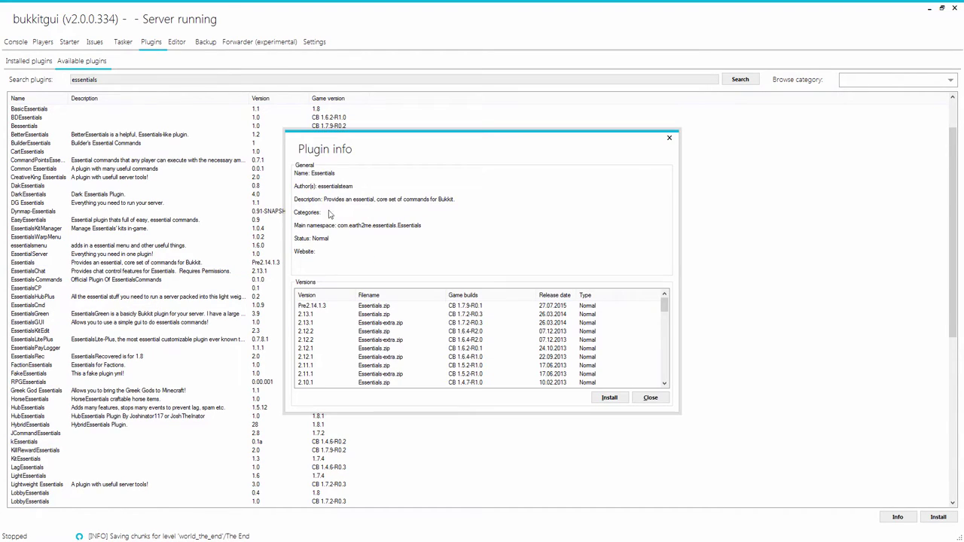
pyautogui.scroll(-5, 435, 318)
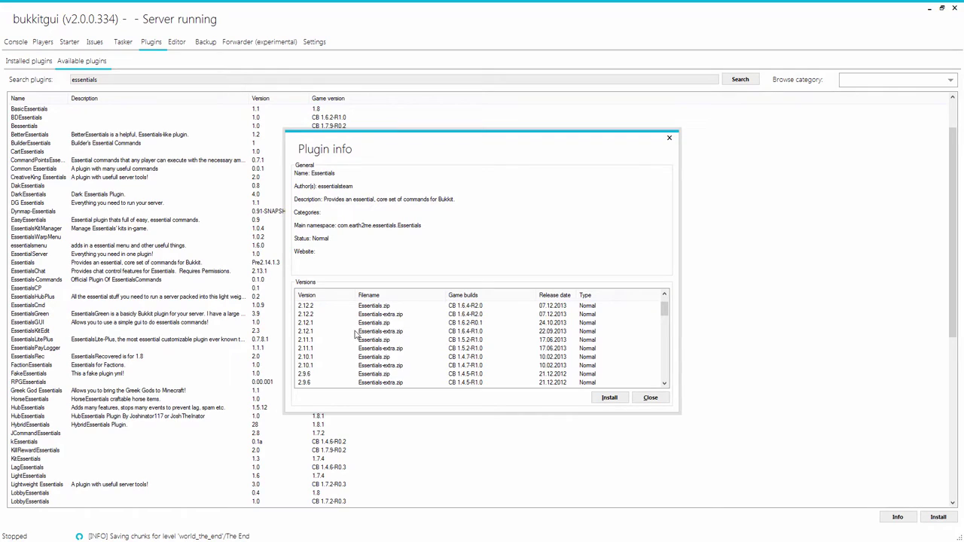
# Step: Review the remaining Essentials versions, close the details, and browse the essentials search results for other plugins
pyautogui.scroll(-10, 435, 317)
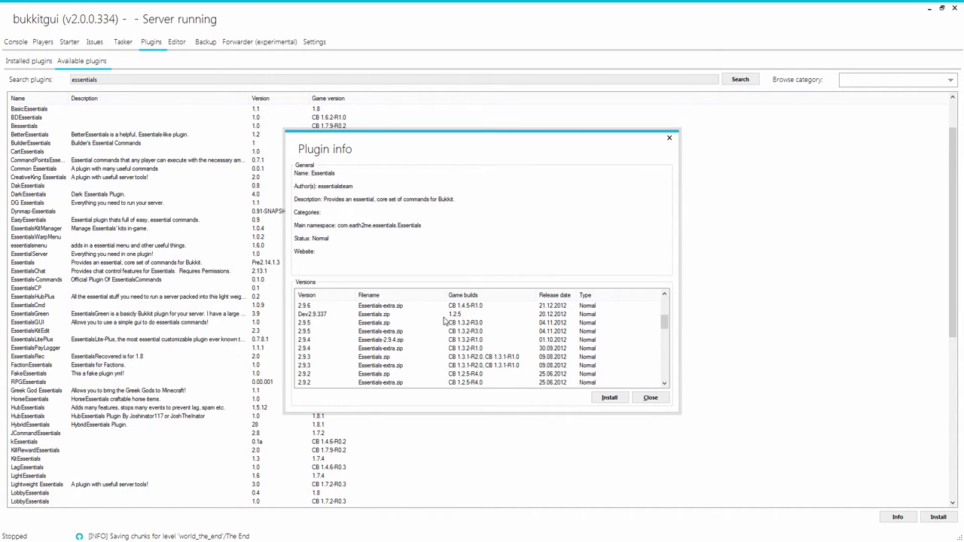
pyautogui.click(650, 397)
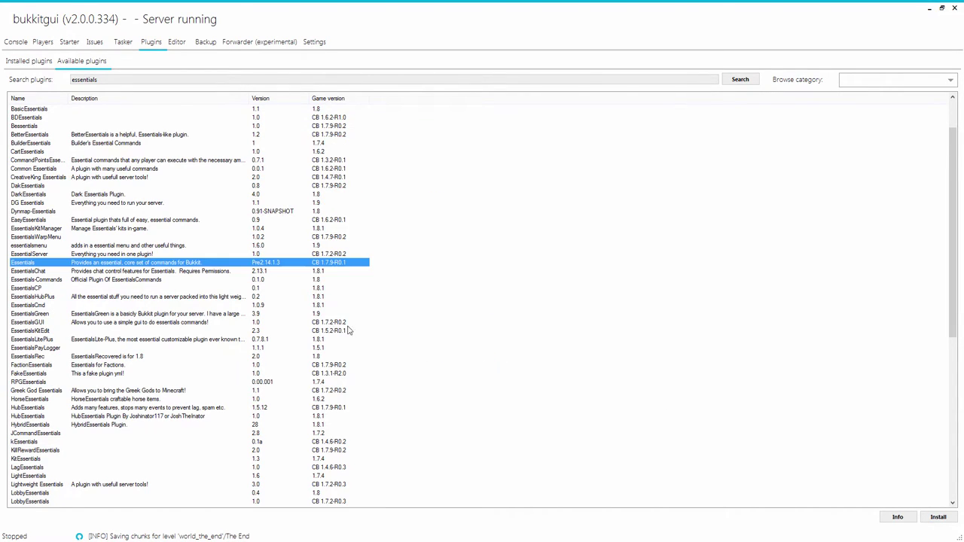
pyautogui.scroll(-1, 491, 331)
pyautogui.scroll(-11, 490, 331)
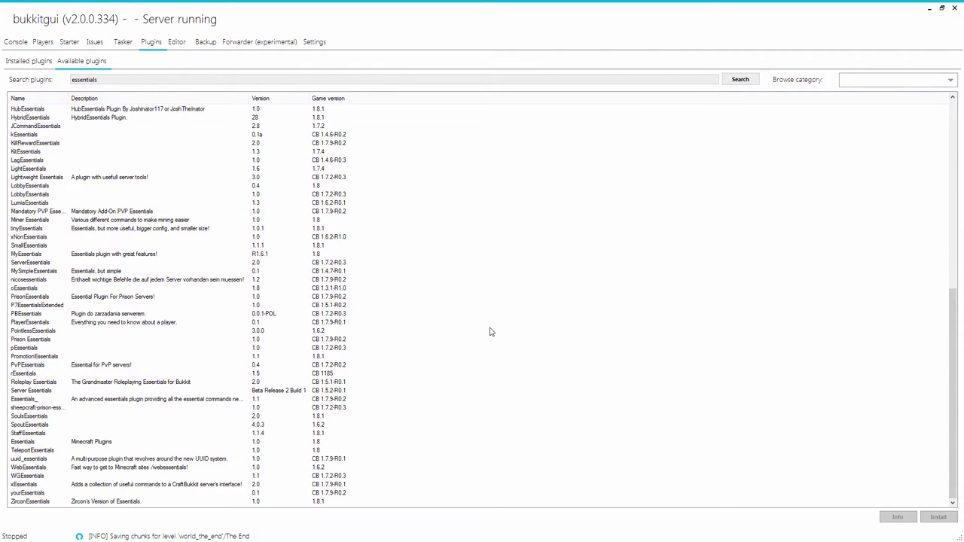
pyautogui.scroll(12, 457, 346)
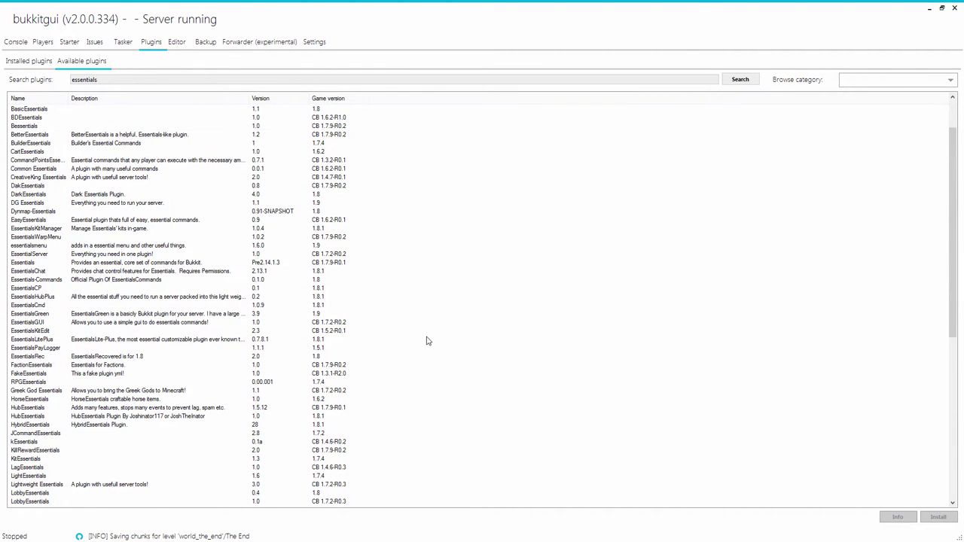
pyautogui.click(146, 254)
pyautogui.click(136, 247)
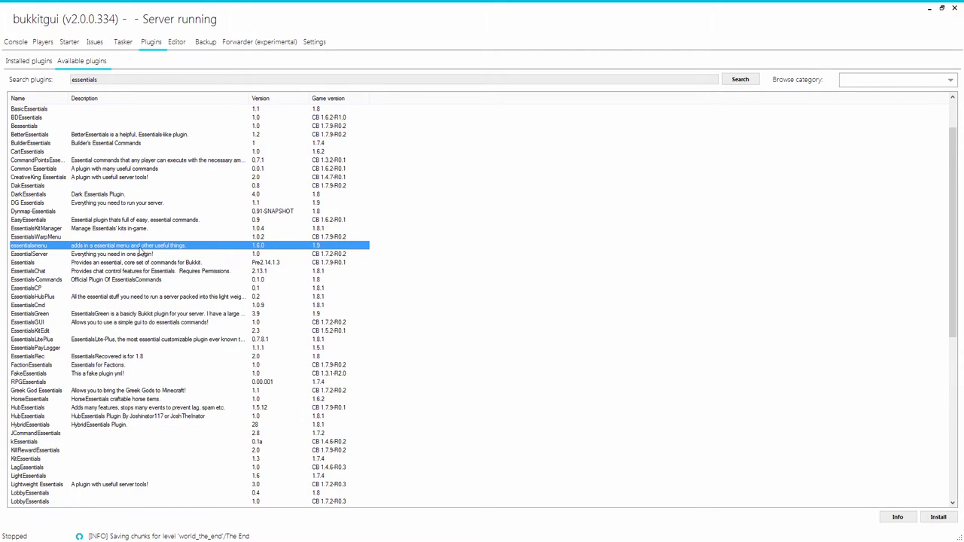
pyautogui.scroll(2, 139, 252)
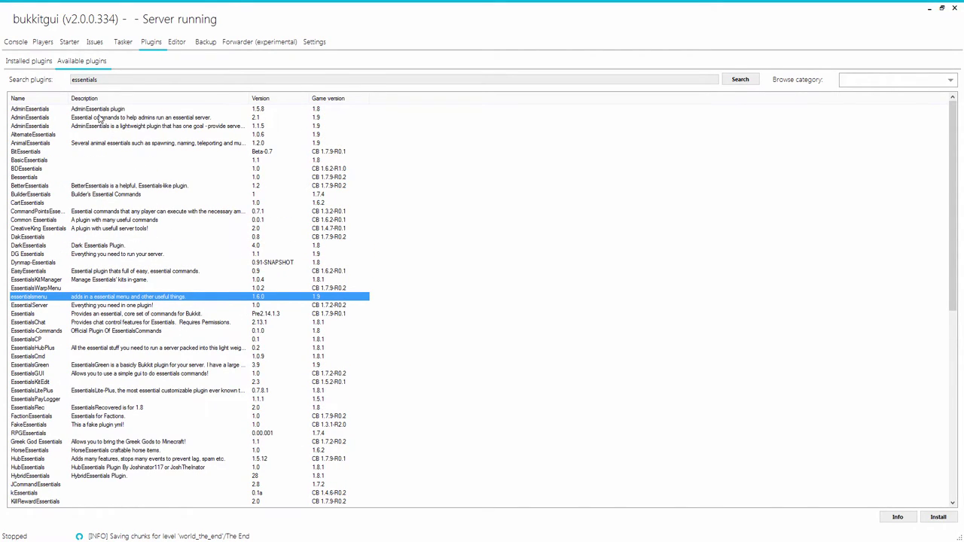
pyautogui.click(94, 135)
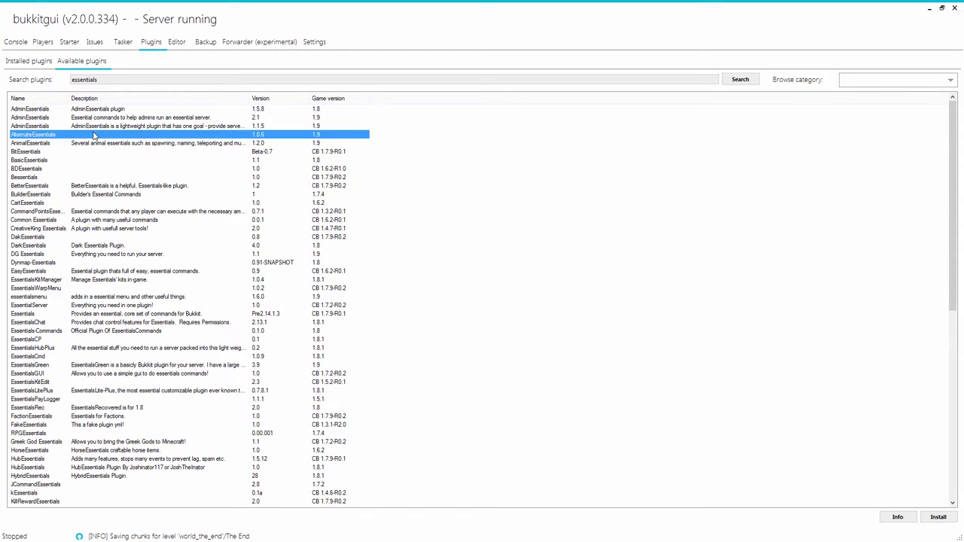
# Step: Search the available plugins for worldedit and select the WorldEdit plugin
pyautogui.doubleClick(104, 79)
pyautogui.write('wo')
pyautogui.write('t')
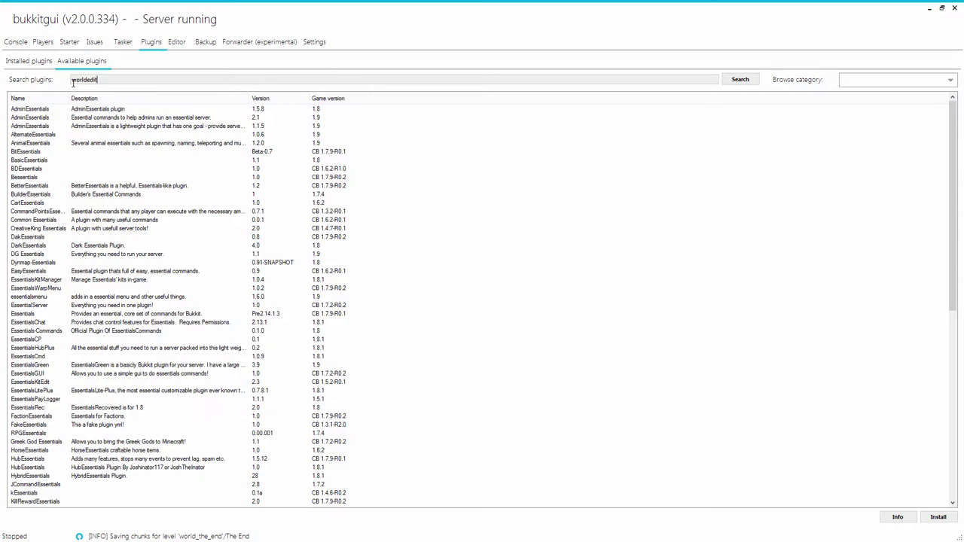
pyautogui.press('Return')
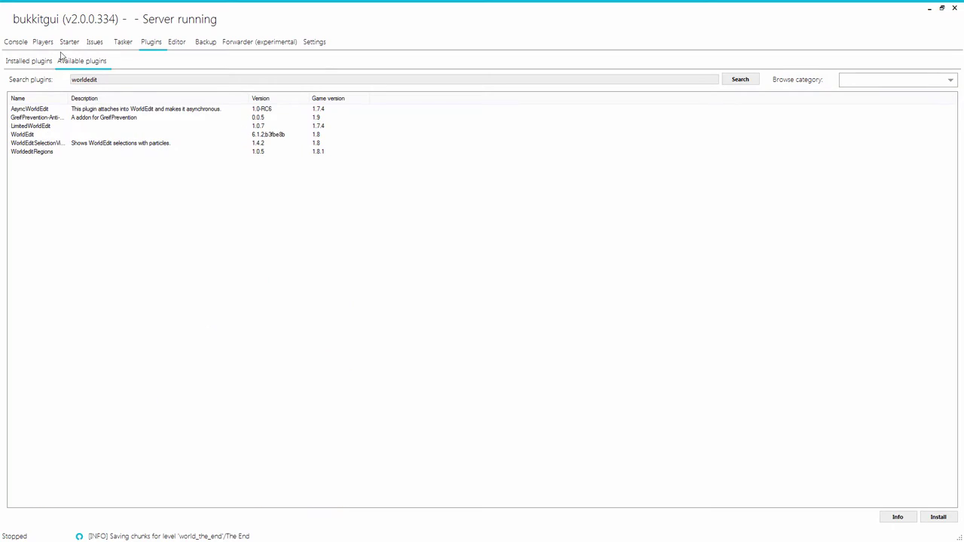
pyautogui.click(28, 119)
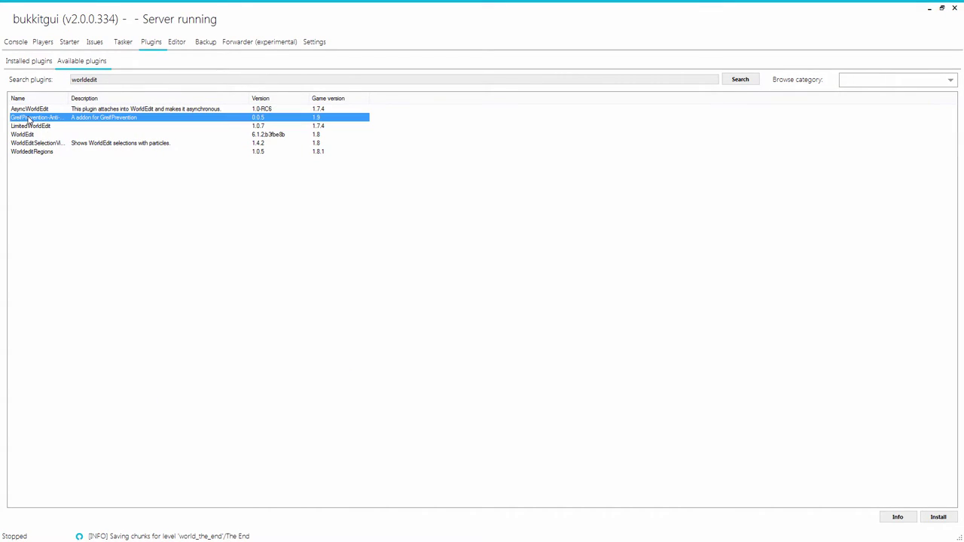
pyautogui.click(28, 136)
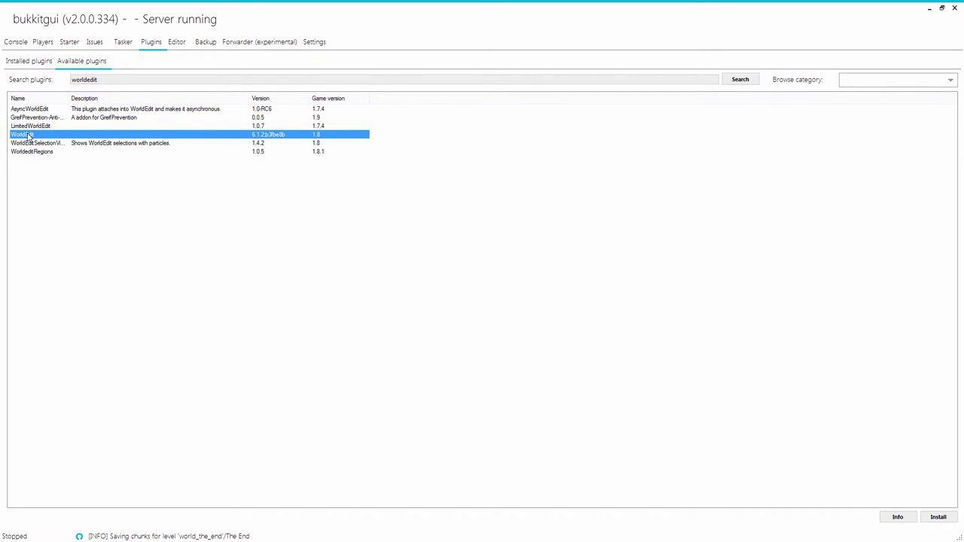
# Step: Open the WorldEdit plugin's details and install version 6.1.2 from the file worldedit-bukkit-6.1.2.jar
pyautogui.rightClick(29, 136)
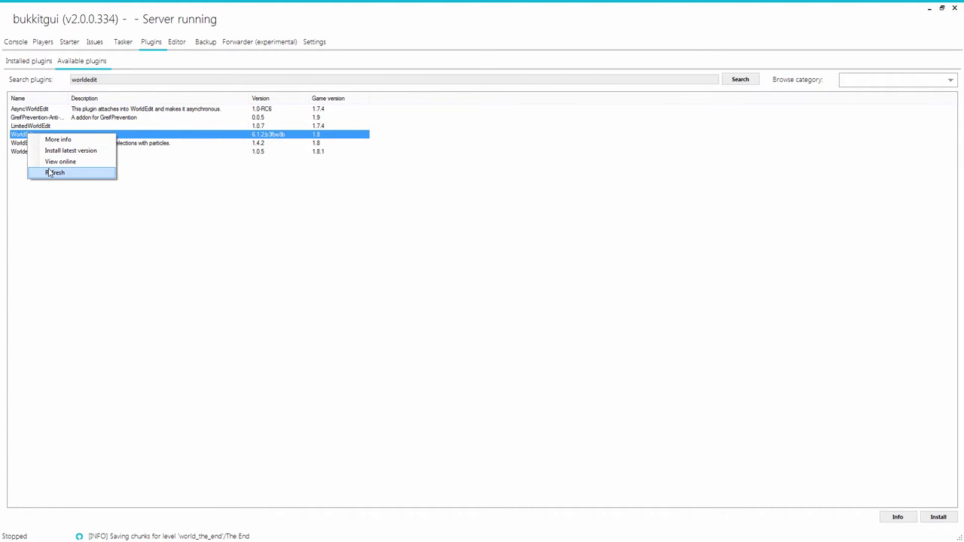
pyautogui.click(66, 140)
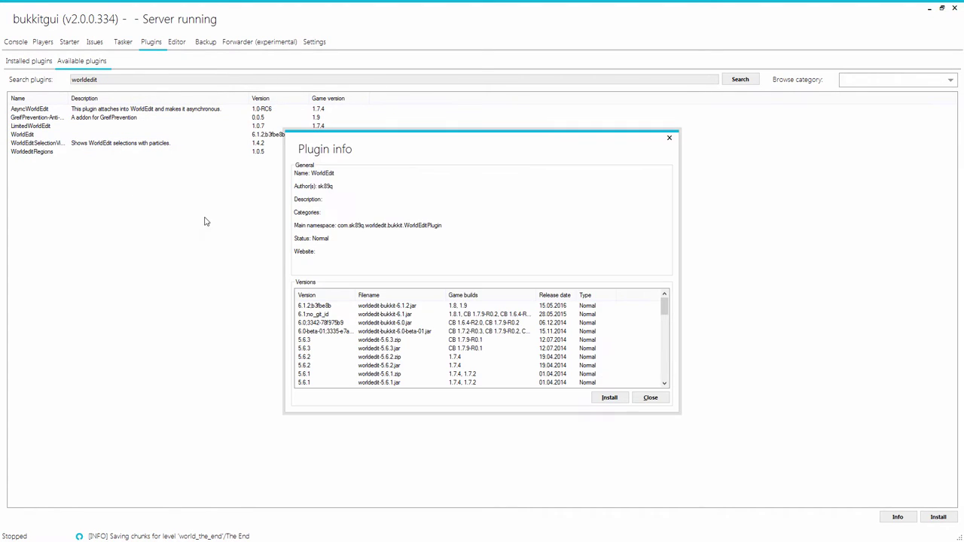
pyautogui.click(445, 307)
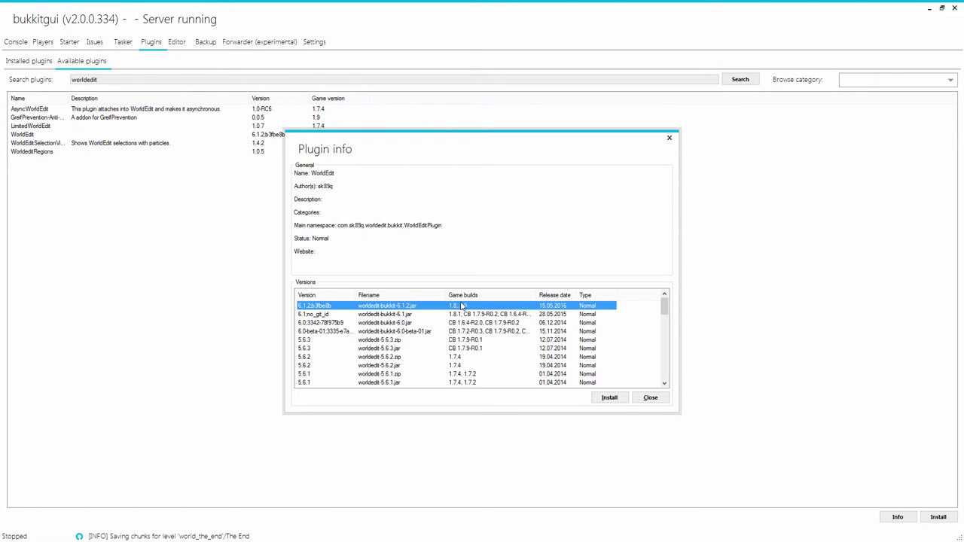
pyautogui.click(616, 399)
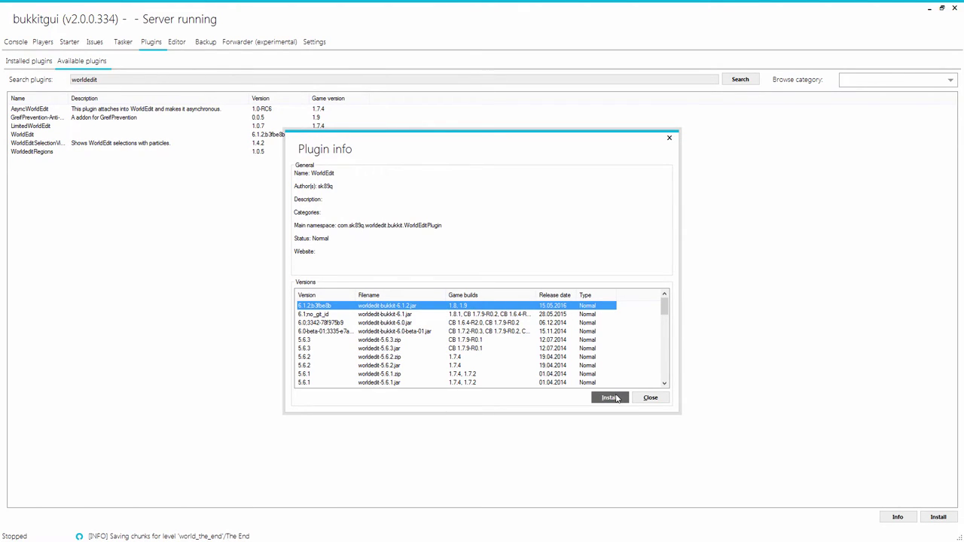
pyautogui.click(617, 399)
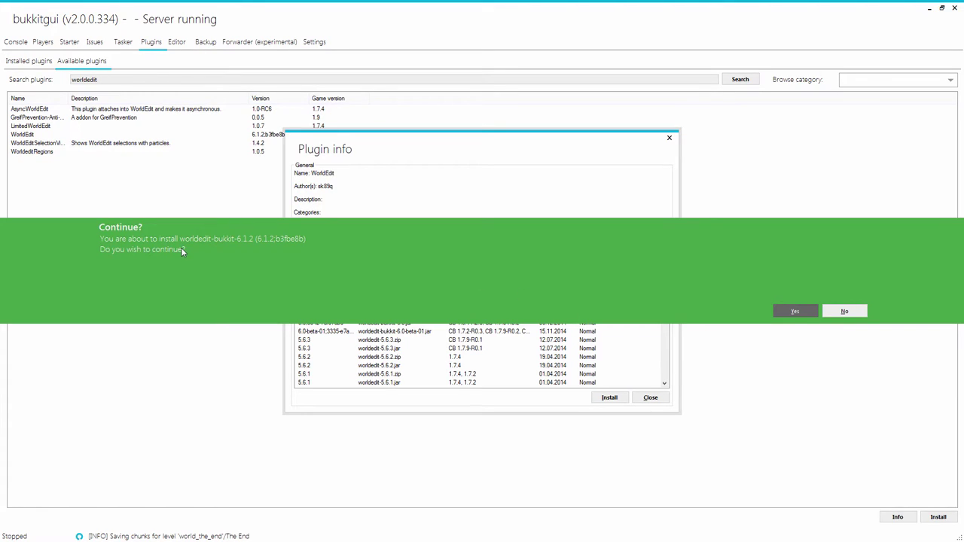
pyautogui.click(791, 311)
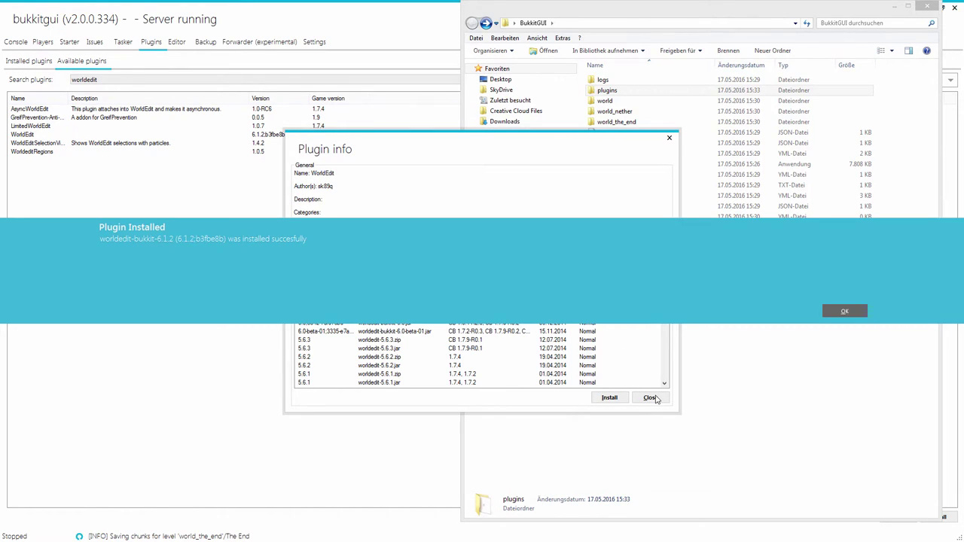
pyautogui.click(845, 312)
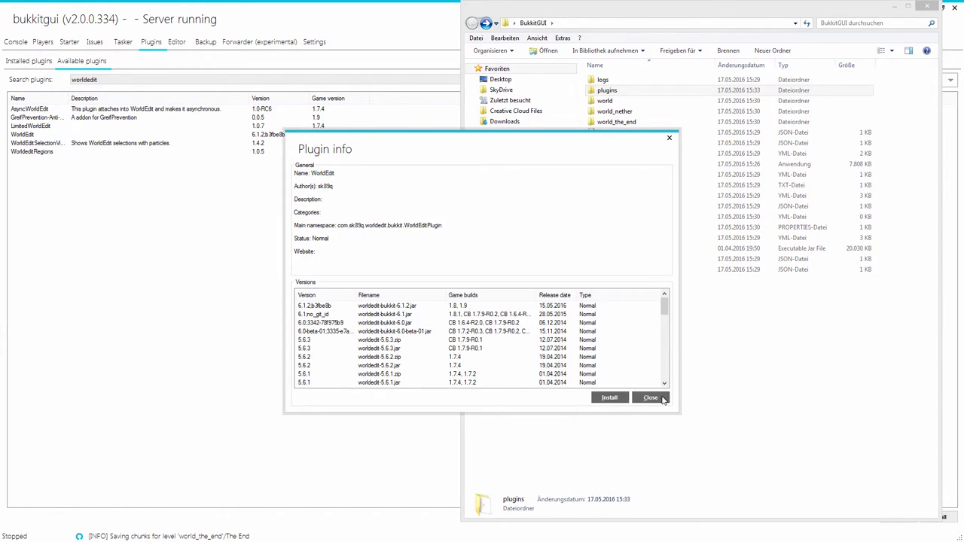
pyautogui.click(666, 397)
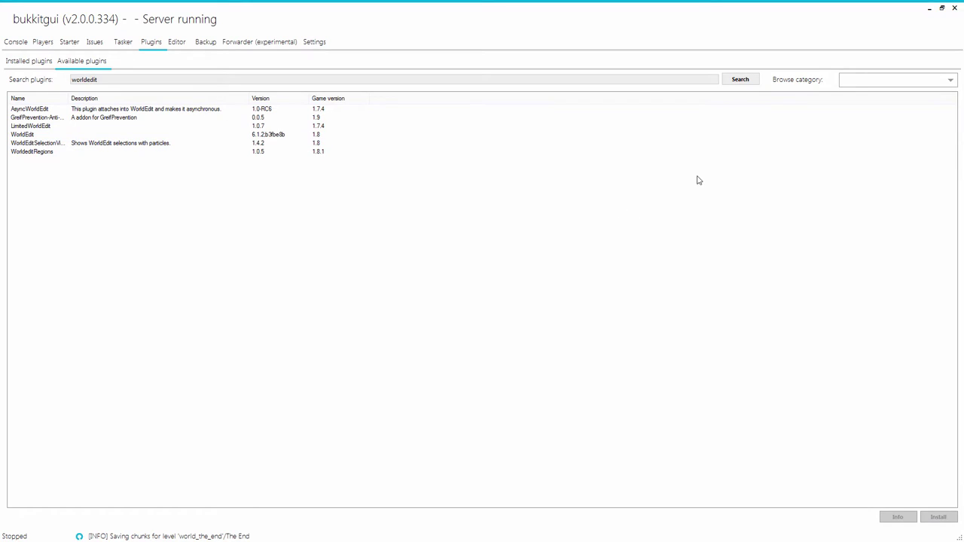
# Step: Check WorldEdit among the installed plugins and inspect its jar file in the server's plugins folder
pyautogui.click(10, 63)
pyautogui.click(22, 91)
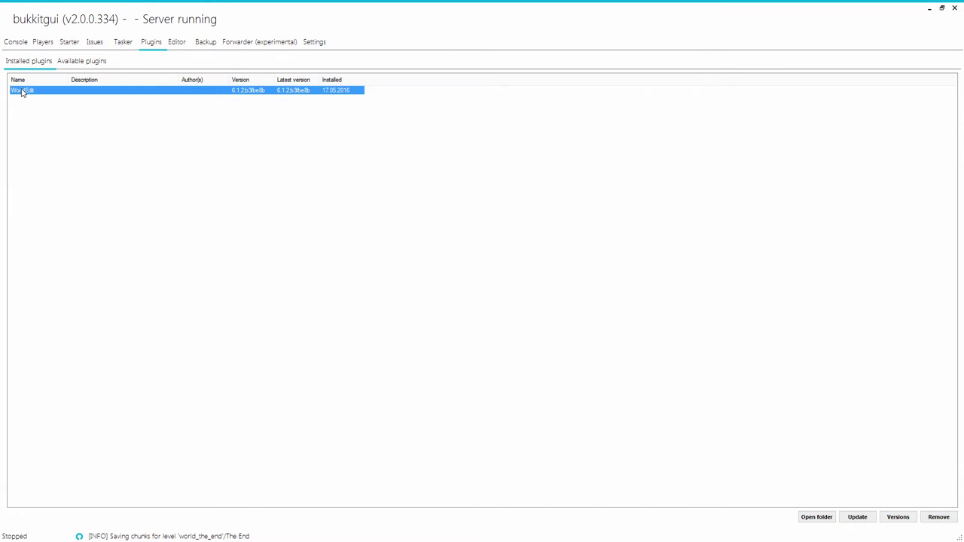
pyautogui.click(817, 517)
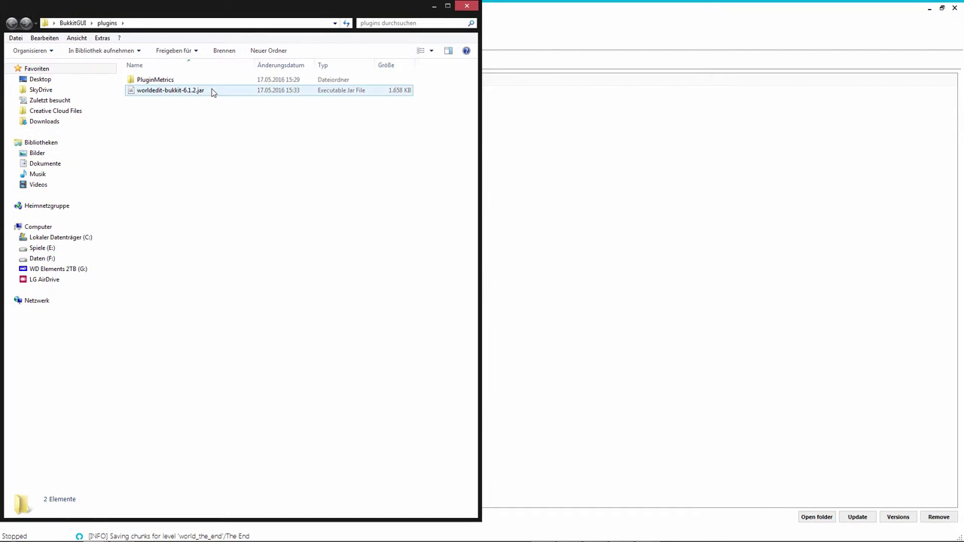
pyautogui.click(464, 7)
pyautogui.click(410, 267)
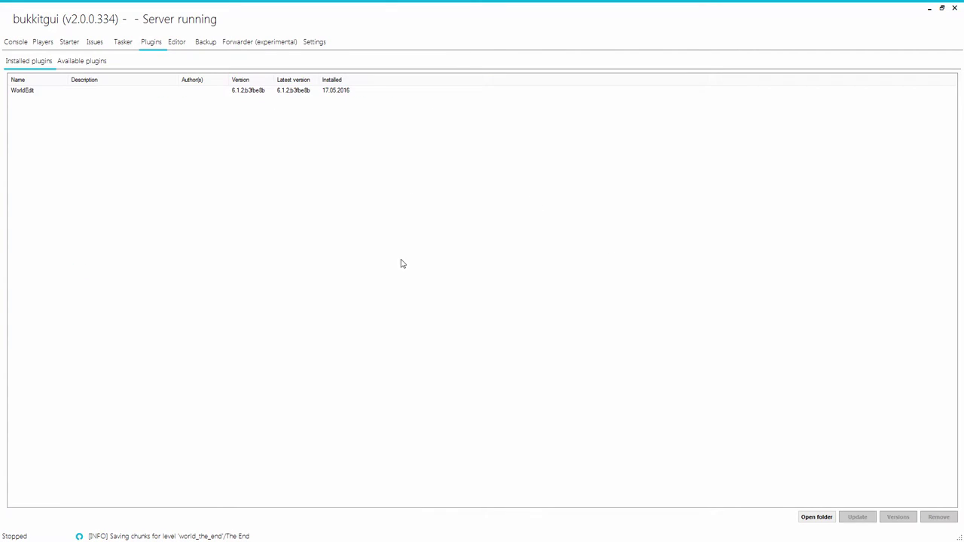
# Step: Start the stopped server from the console so it loads the WorldEdit plugin
pyautogui.click(179, 47)
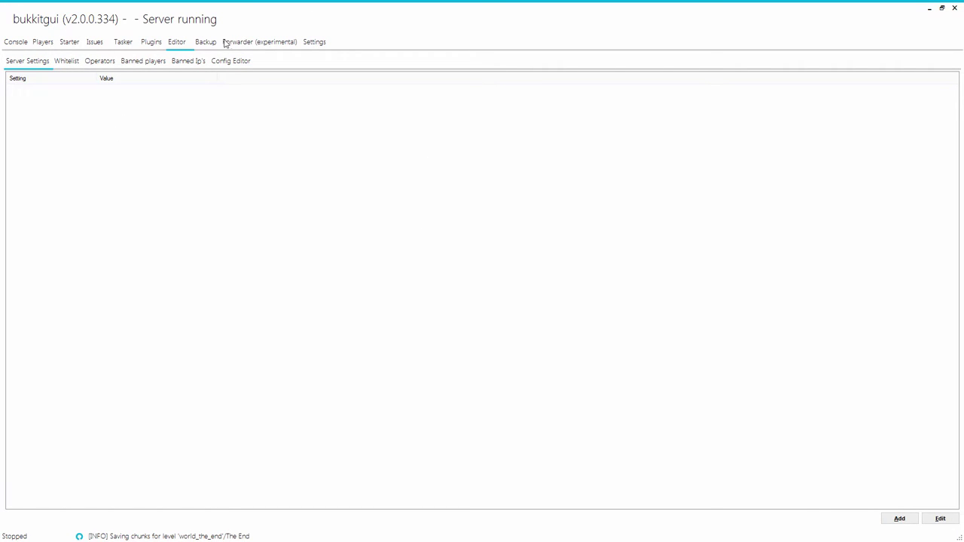
pyautogui.click(17, 48)
pyautogui.click(44, 483)
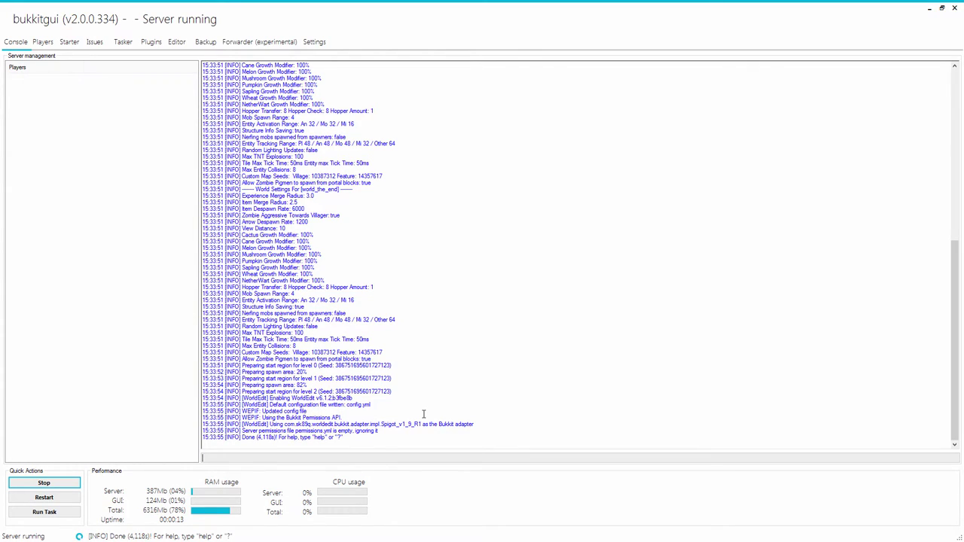
# Step: Examine the editor's server settings, whitelist, operators, banned players, banned IPs and config editor sections
pyautogui.click(175, 42)
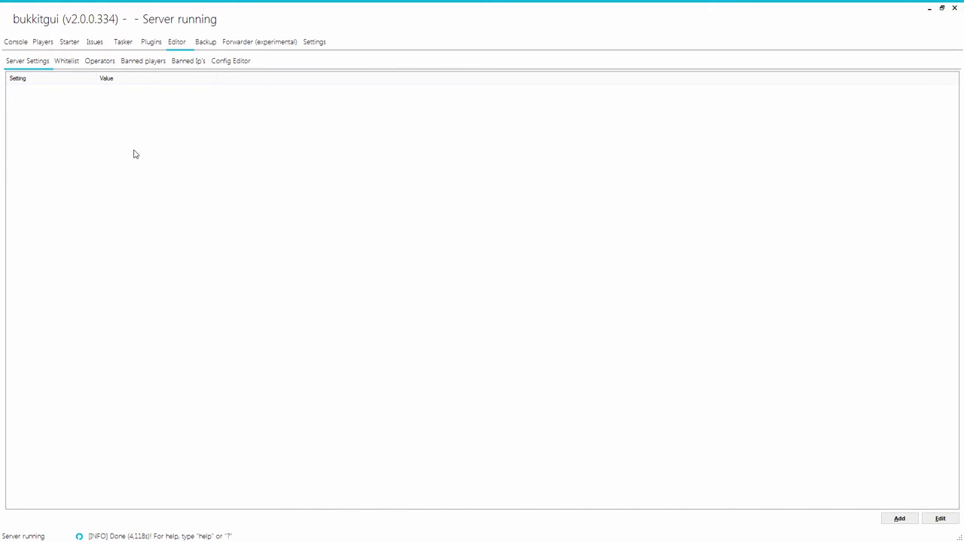
pyautogui.click(70, 62)
pyautogui.click(33, 66)
pyautogui.click(931, 523)
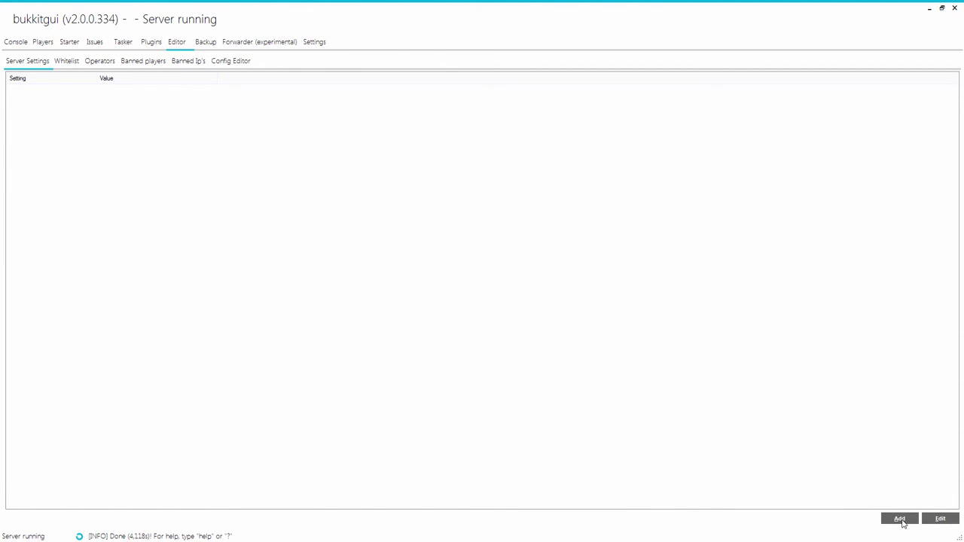
pyautogui.click(67, 63)
pyautogui.click(100, 65)
pyautogui.click(126, 64)
pyautogui.click(178, 64)
pyautogui.click(234, 65)
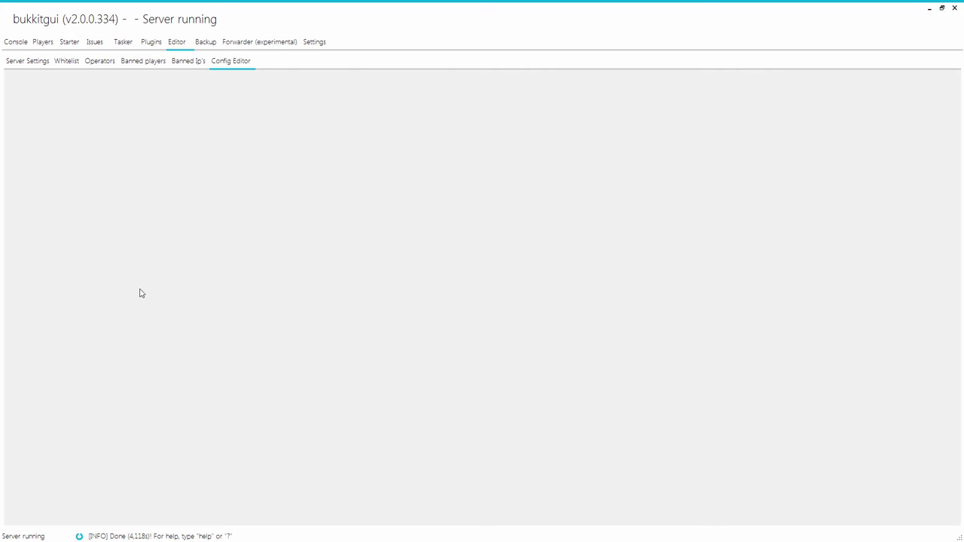
# Step: Sort the server settings list by setting, and review the whitelist and operators lists again
pyautogui.click(30, 65)
pyautogui.click(20, 80)
pyautogui.click(21, 80)
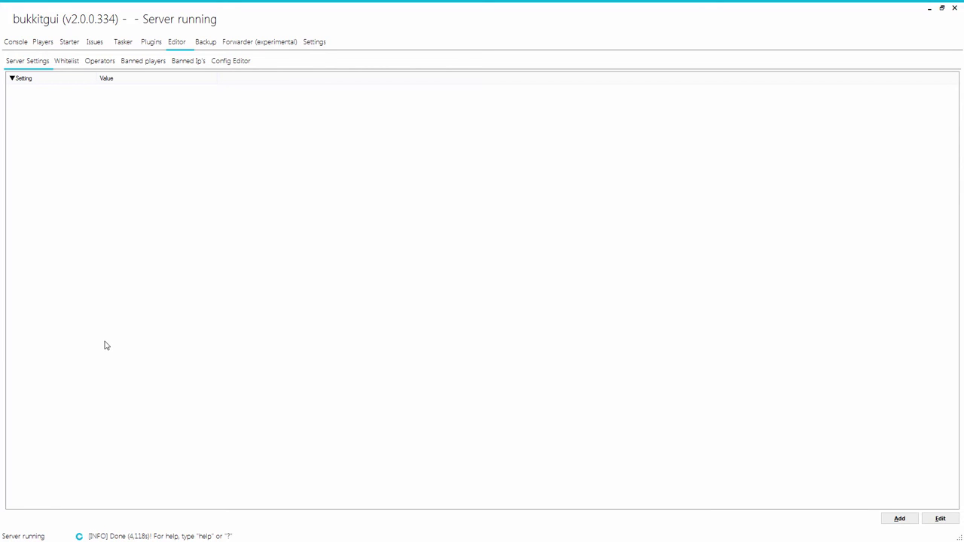
pyautogui.click(70, 64)
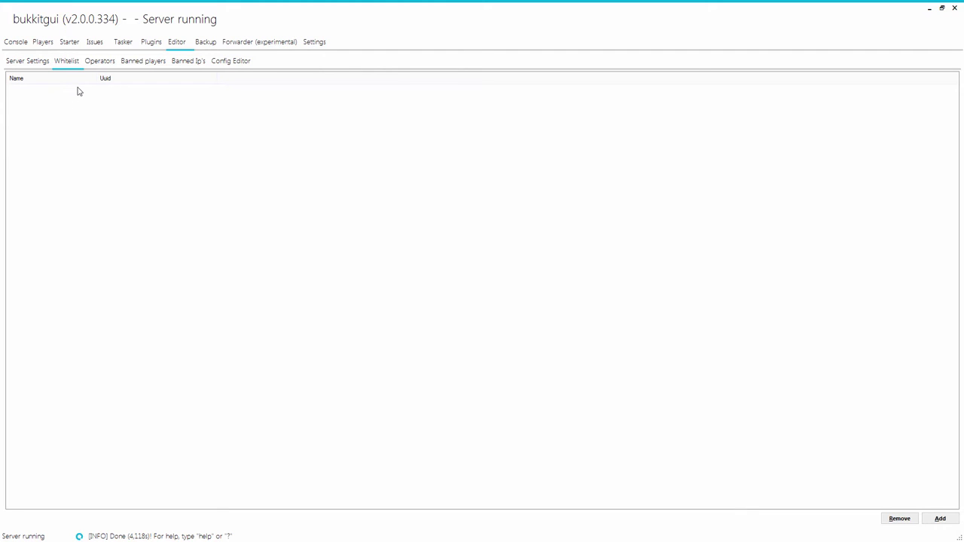
pyautogui.click(106, 65)
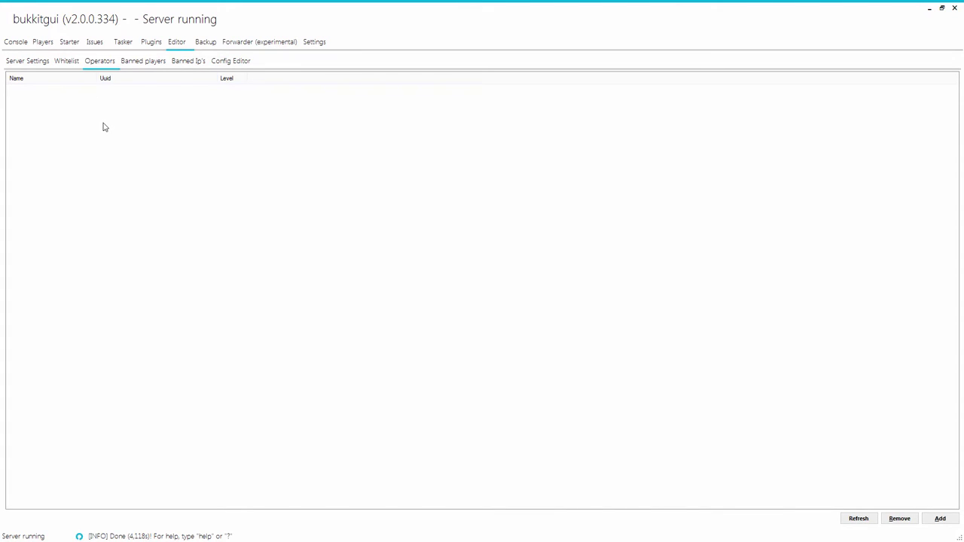
# Step: Switch to Minecraft 1.9.2, join the server at localhost, open the inventory, and return to the BukkitGUI console
pyautogui.click(21, 45)
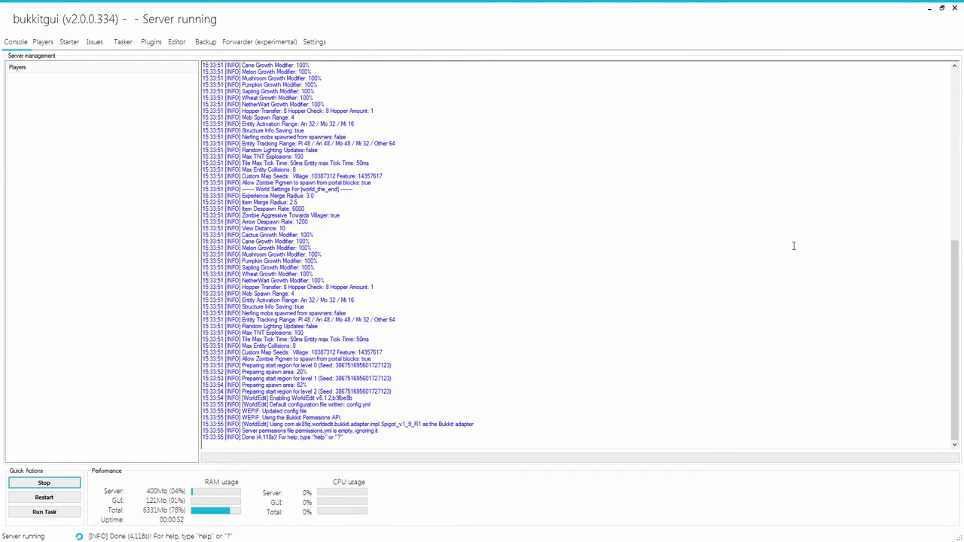
pyautogui.click(942, 7)
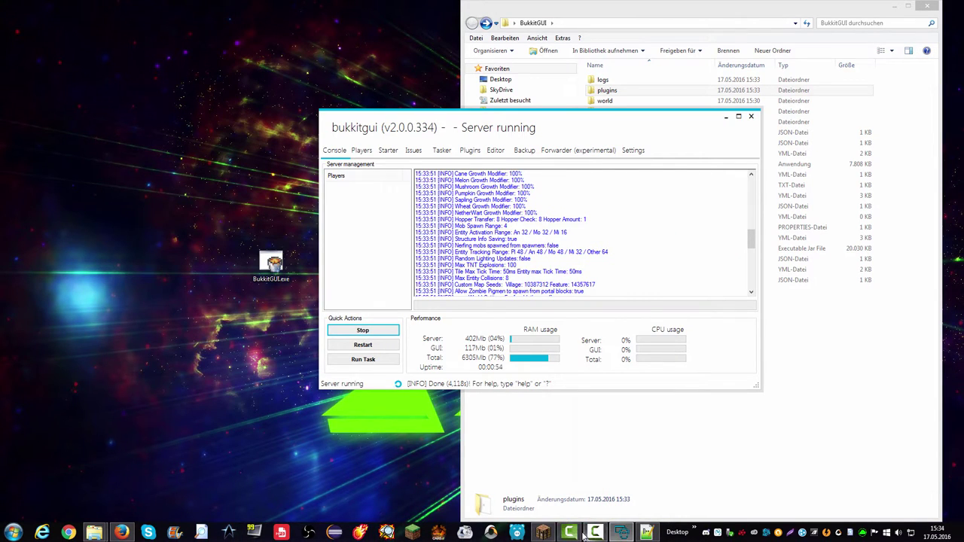
pyautogui.click(545, 534)
pyautogui.click(485, 359)
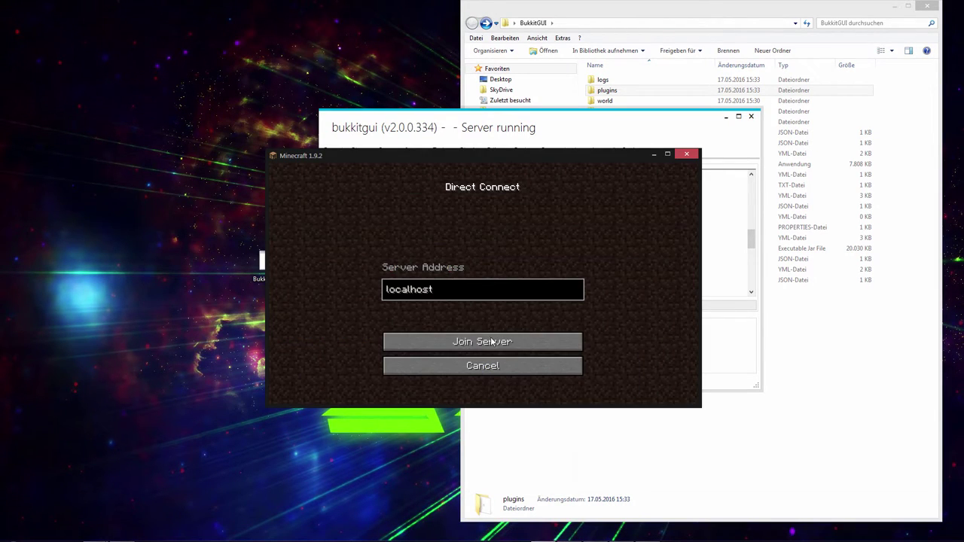
pyautogui.click(485, 343)
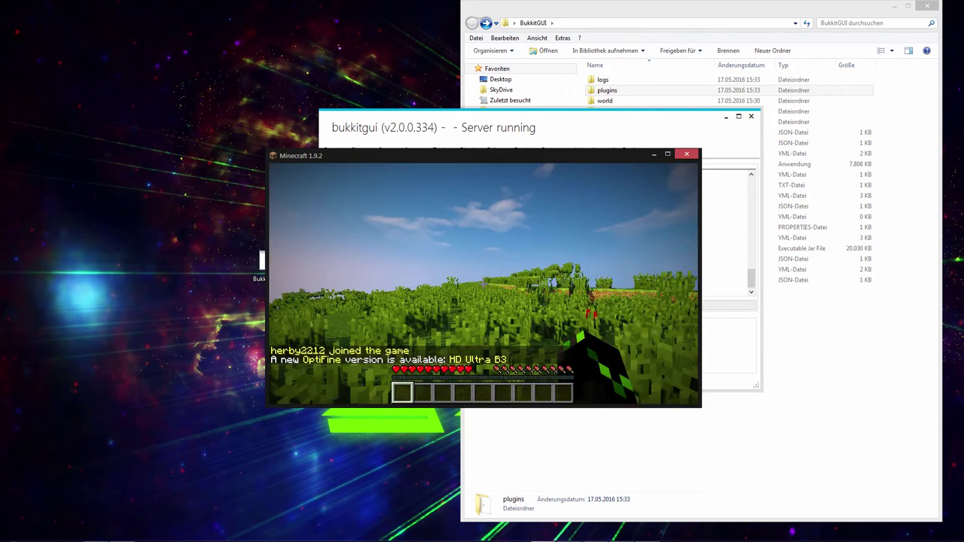
pyautogui.press('e')
pyautogui.click(740, 123)
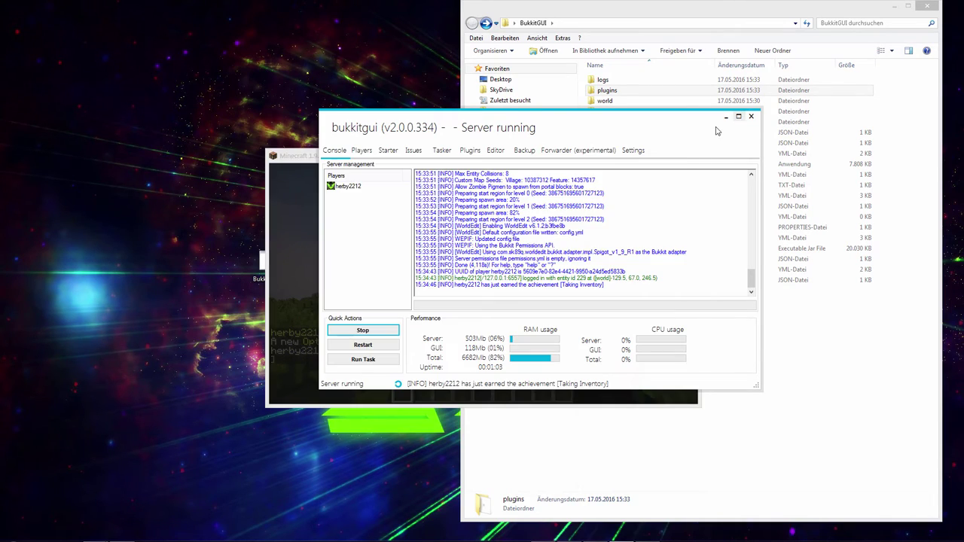
# Step: Grant operator rights to the connected player from the console's player list
pyautogui.click(739, 118)
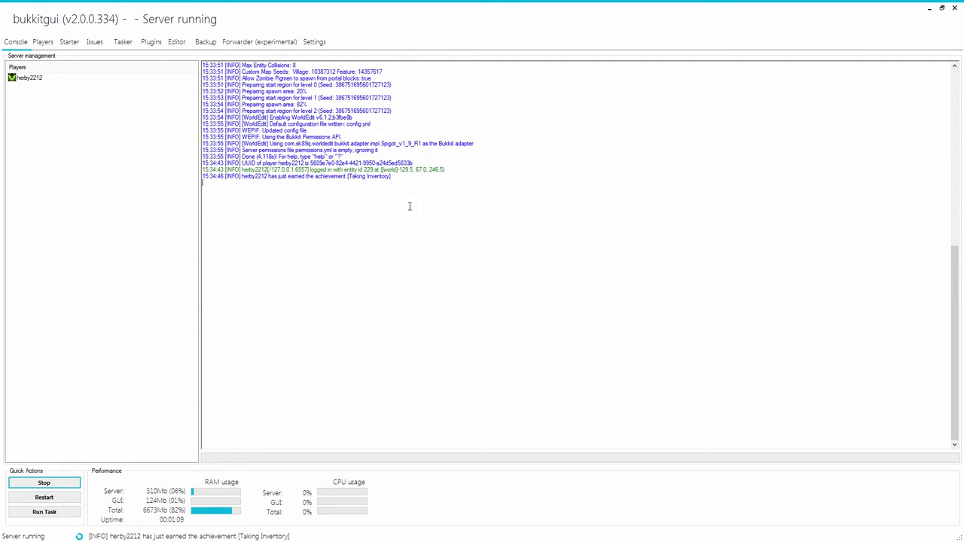
pyautogui.rightClick(27, 78)
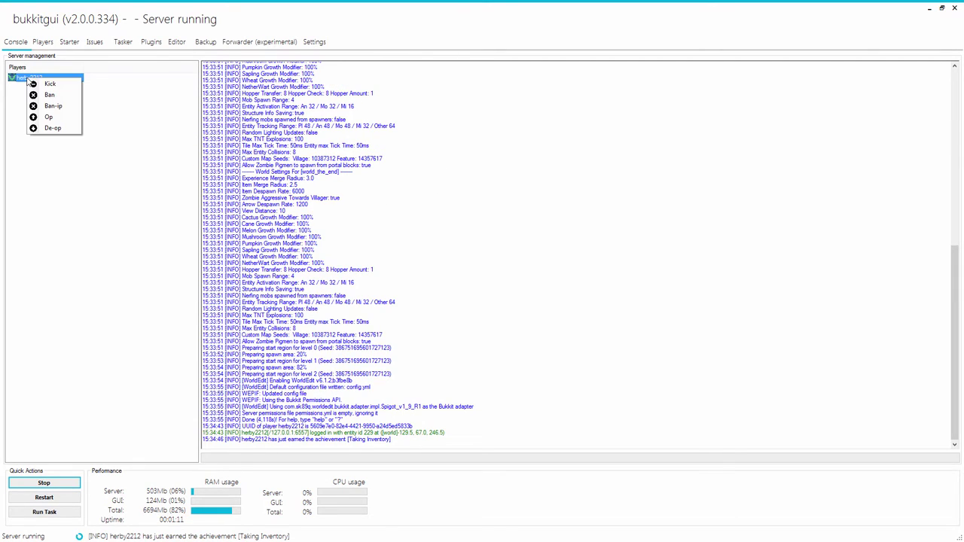
pyautogui.click(48, 116)
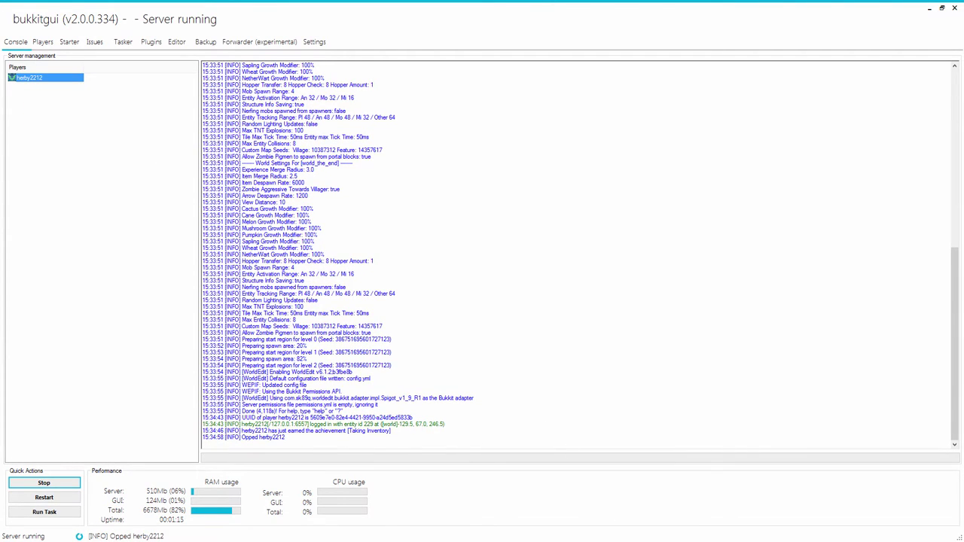
pyautogui.click(942, 7)
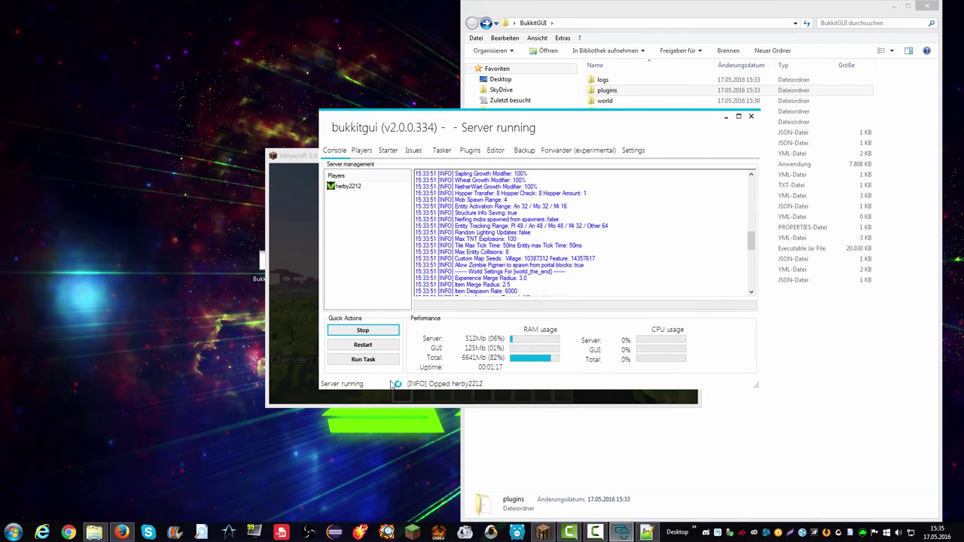
# Step: Switch to Minecraft and arrange the game and BukkitGUI windows so neither covers the other, with the player's inventory open
pyautogui.click(299, 297)
pyautogui.press('e')
pyautogui.press('e')
pyautogui.moveTo(476, 165); pyautogui.dragTo(753, 300)
pyautogui.moveTo(568, 128); pyautogui.dragTo(290, 48)
pyautogui.click(604, 361)
pyautogui.press('e')
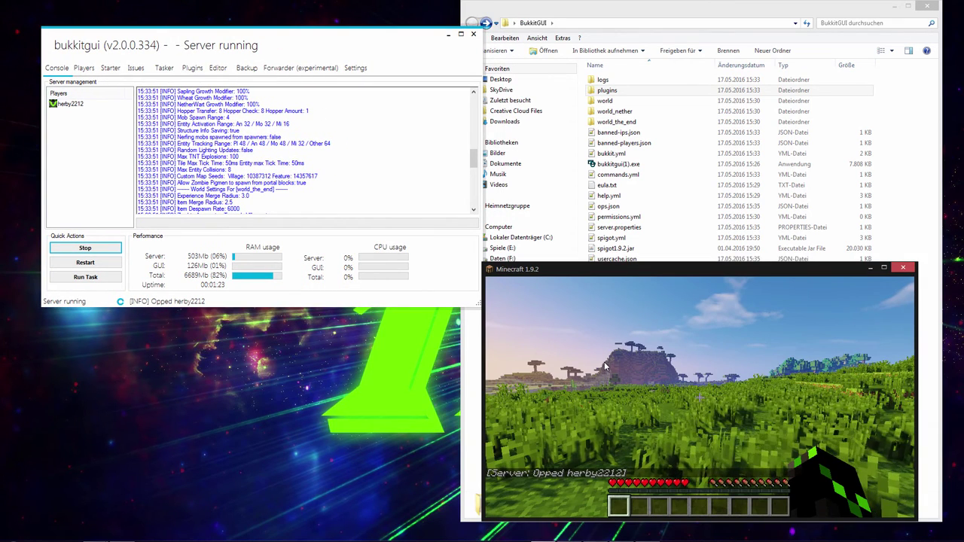
pyautogui.press('e')
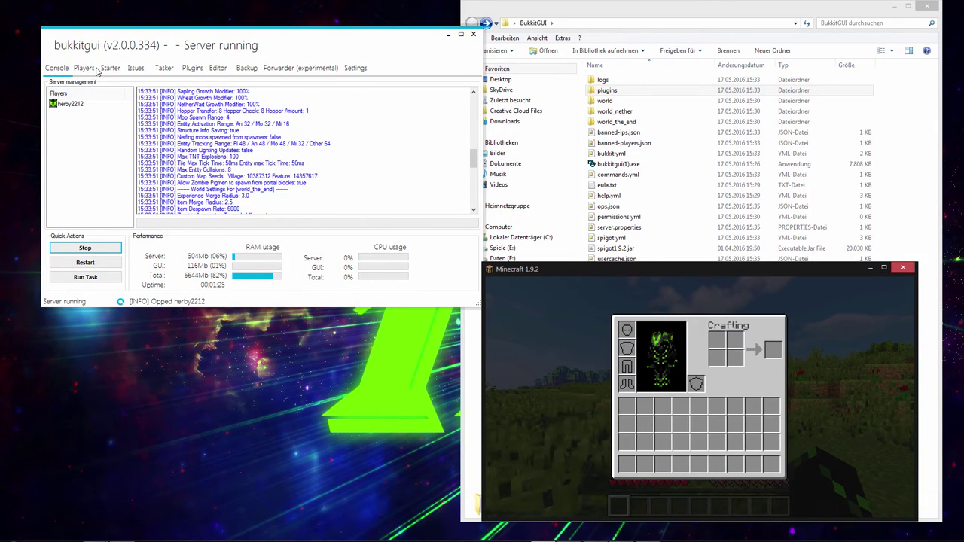
# Step: Switch to BukkitGUI and review the players, tasks and installed plugins lists, and the connected player's entry among the operators
pyautogui.click(85, 71)
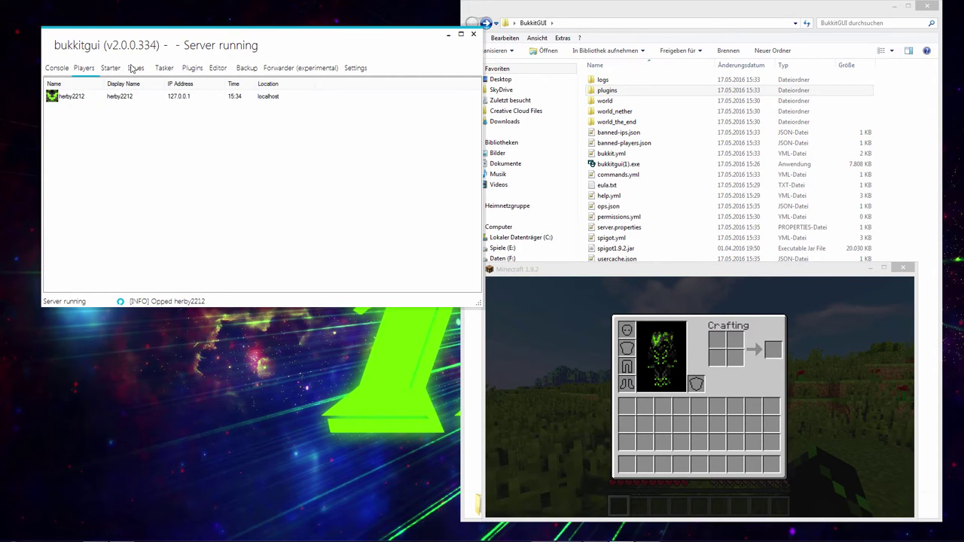
pyautogui.click(160, 69)
pyautogui.click(194, 70)
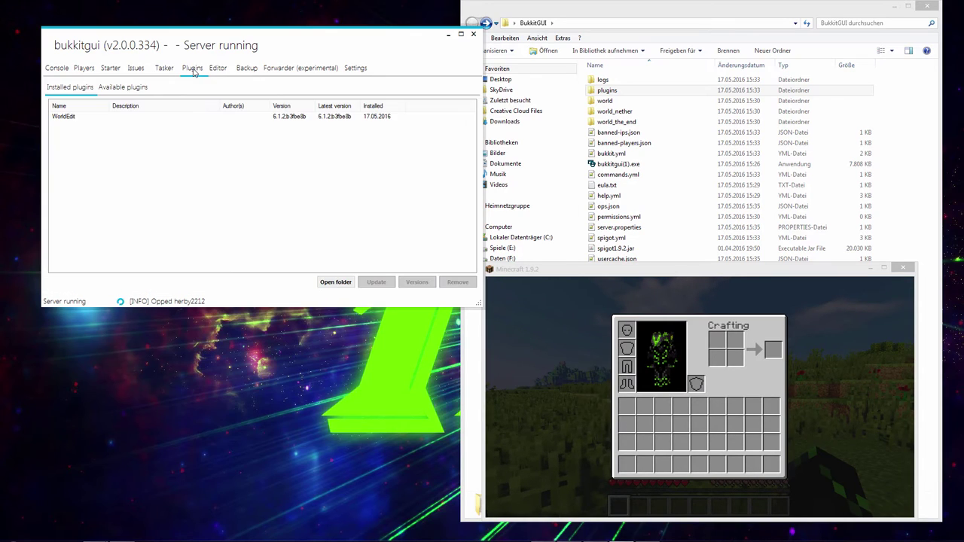
pyautogui.click(219, 70)
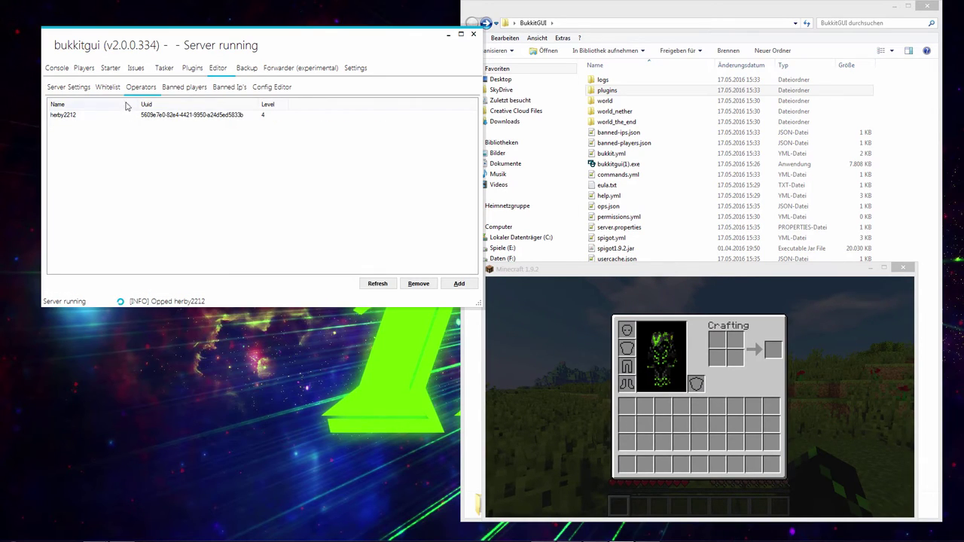
pyautogui.click(59, 117)
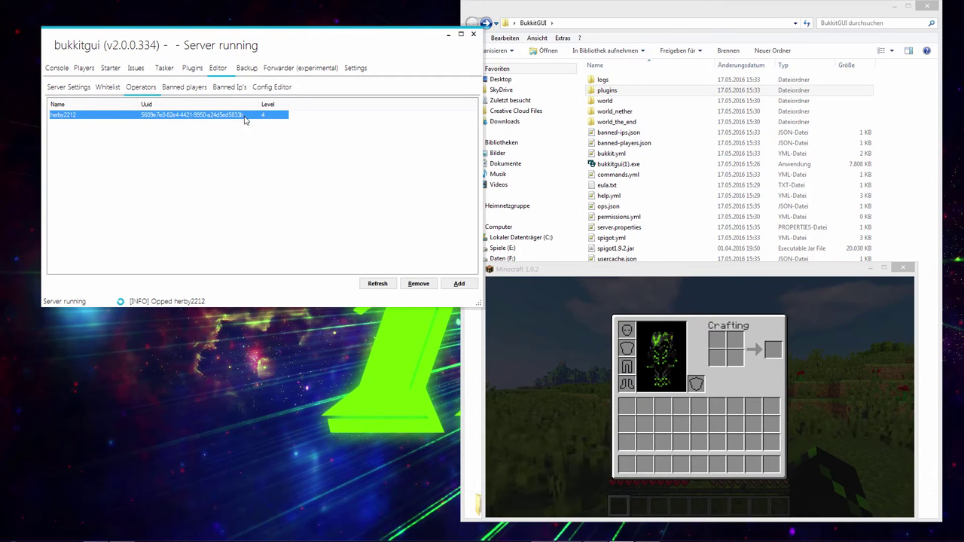
# Step: Review the editor's banned players, whitelist, server settings and config editor sections
pyautogui.click(187, 89)
pyautogui.click(108, 87)
pyautogui.click(79, 87)
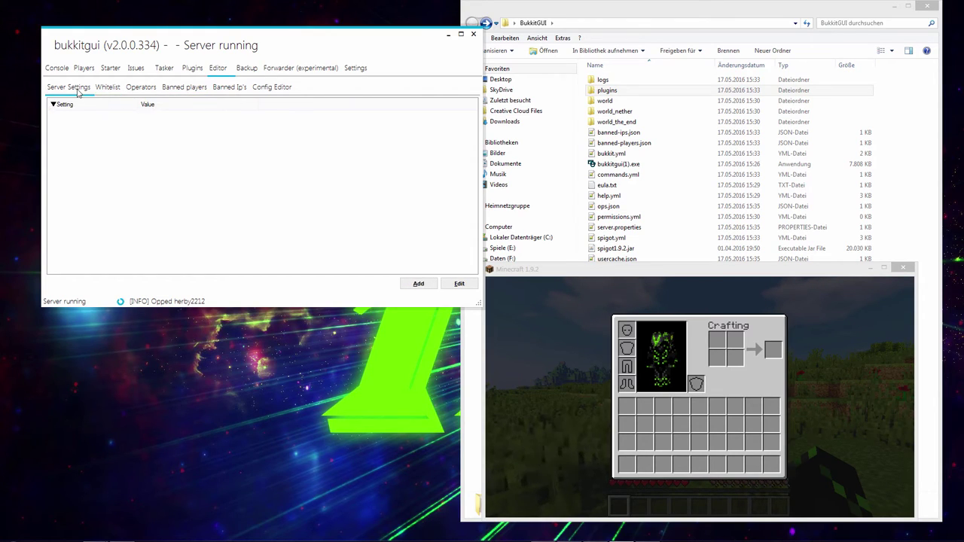
pyautogui.click(265, 86)
pyautogui.click(111, 88)
# Step: Remove the connected player from the editor's operators list
pyautogui.click(140, 88)
pyautogui.click(76, 118)
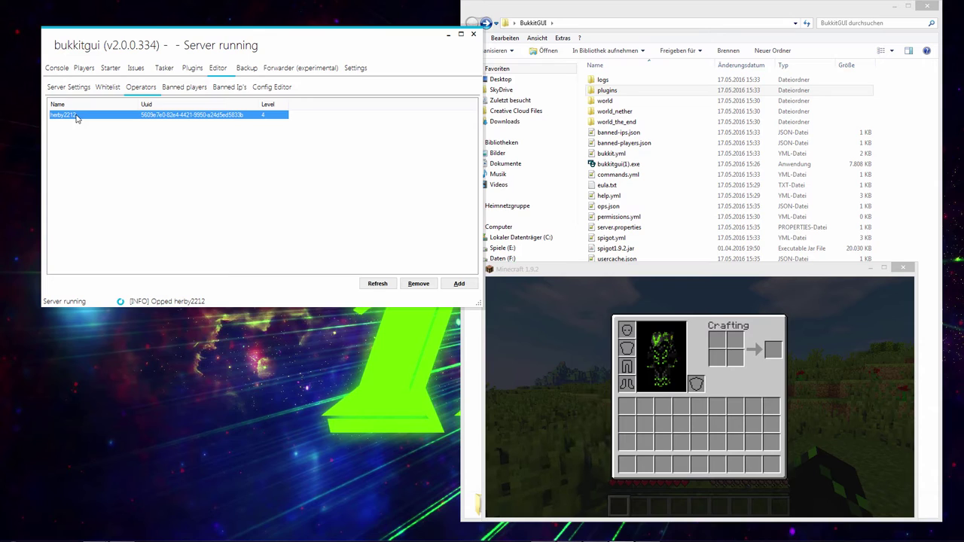
pyautogui.click(419, 284)
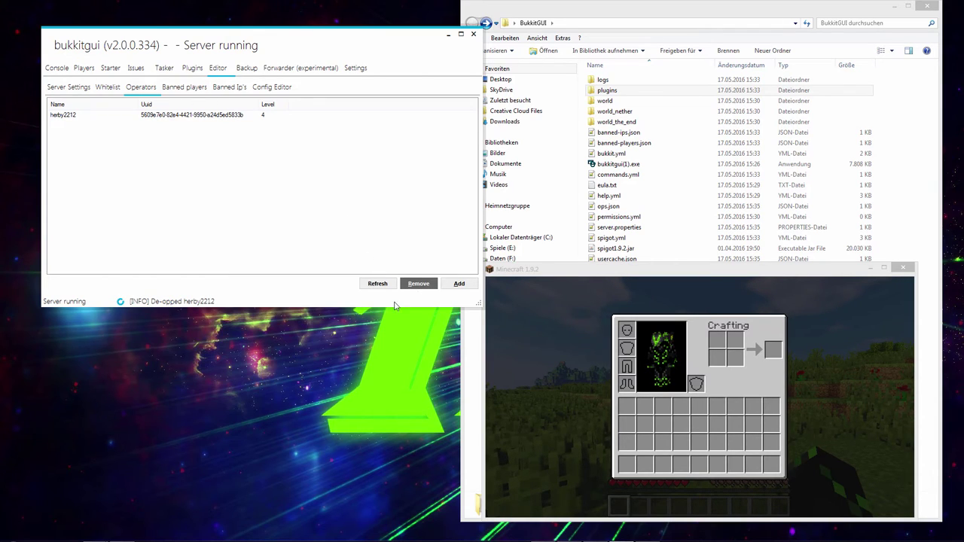
# Step: Check the operator removal in the Minecraft chat and in the BukkitGUI console log
pyautogui.click(654, 420)
pyautogui.press('e')
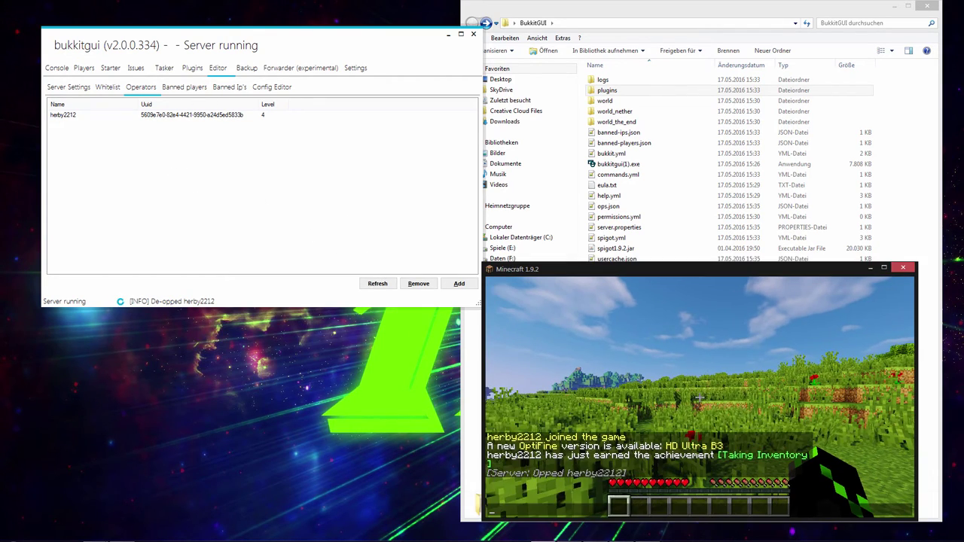
pyautogui.press('t')
pyautogui.click(153, 216)
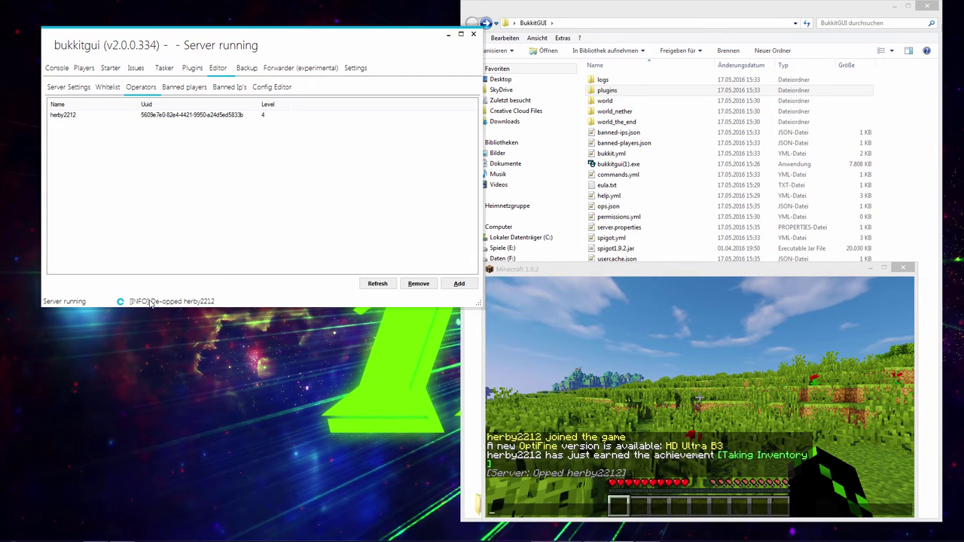
pyautogui.click(57, 68)
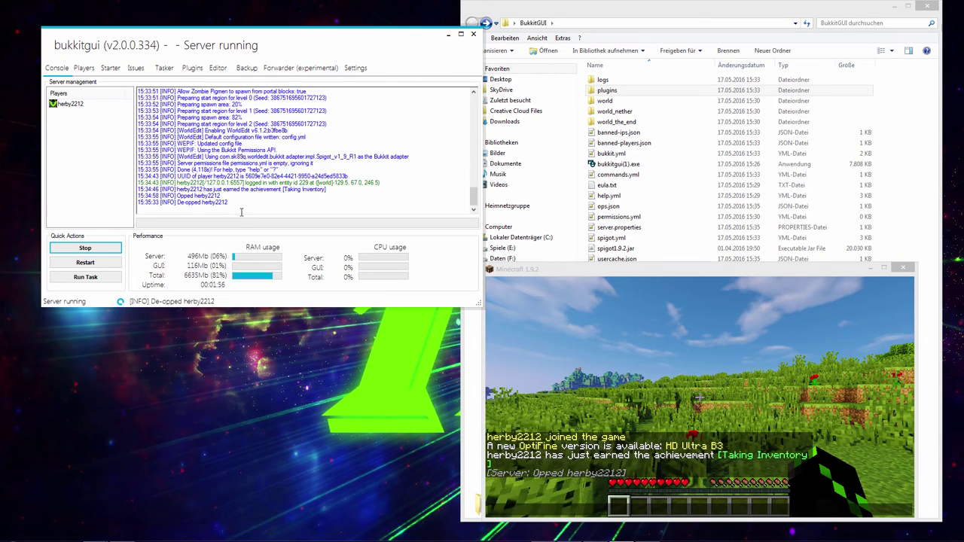
# Step: Op the connected player again from the console's player list, and de-op the same player
pyautogui.click(76, 106)
pyautogui.rightClick(76, 106)
pyautogui.click(98, 143)
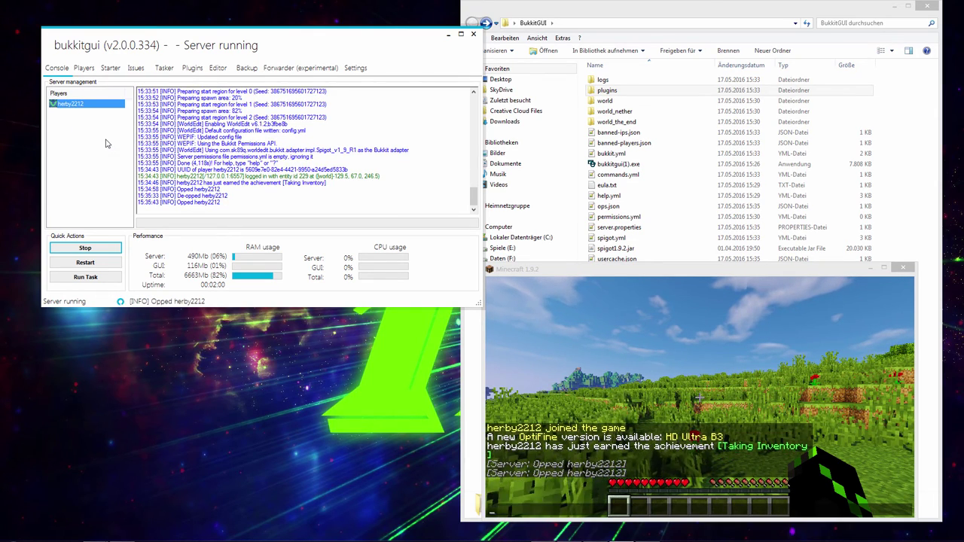
pyautogui.rightClick(82, 104)
pyautogui.click(98, 156)
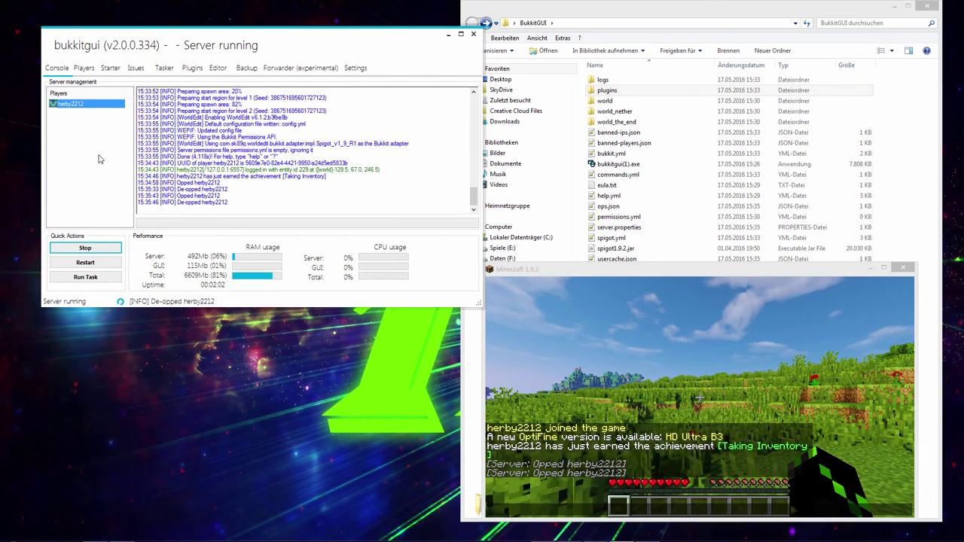
# Step: Disconnect from the server in Minecraft to trigger the Test restart task, and check the task and console in BukkitGUI
pyautogui.click(654, 345)
pyautogui.press('Escape')
pyautogui.press('Escape')
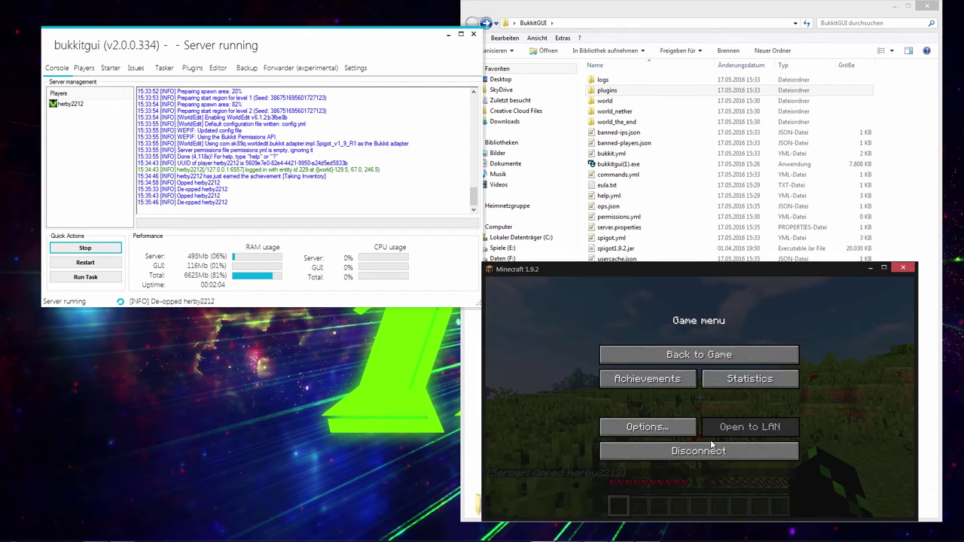
pyautogui.click(719, 453)
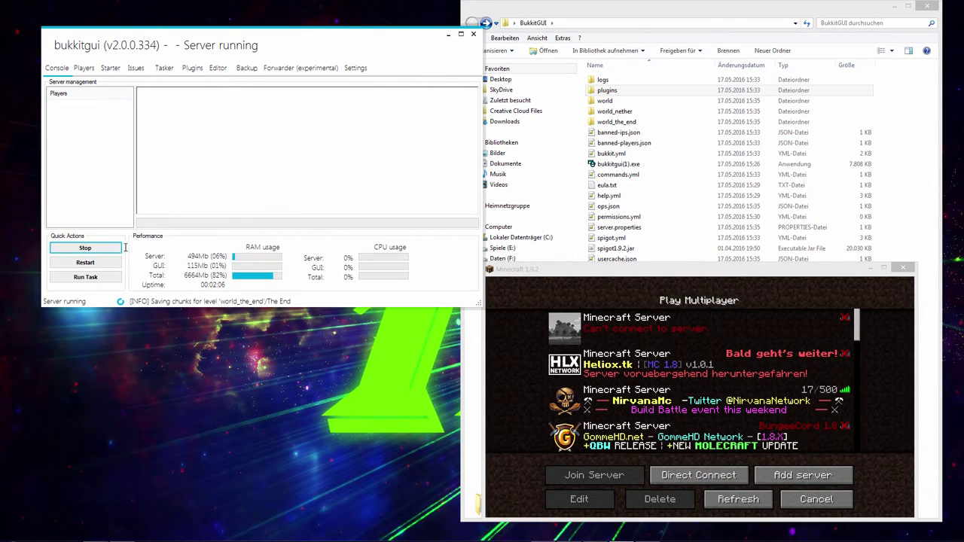
pyautogui.click(164, 69)
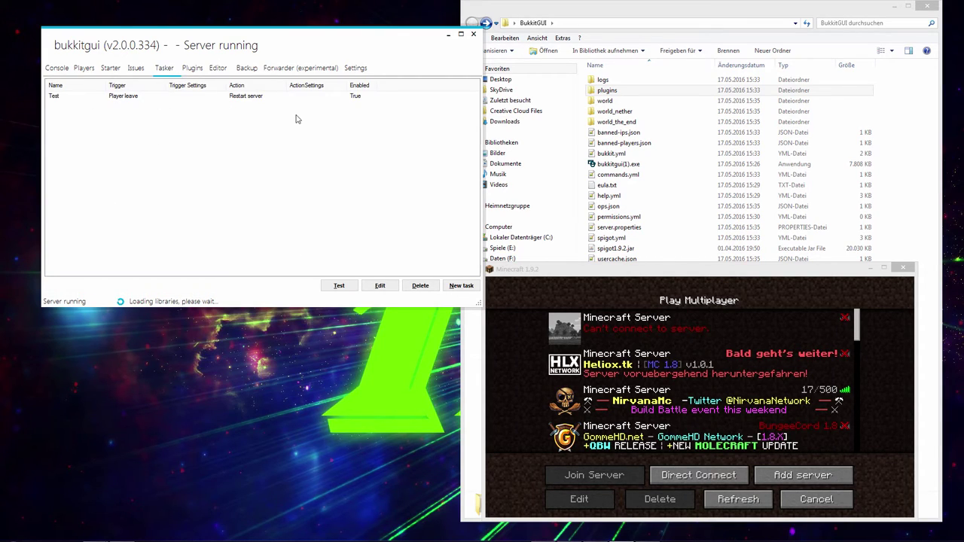
pyautogui.click(57, 68)
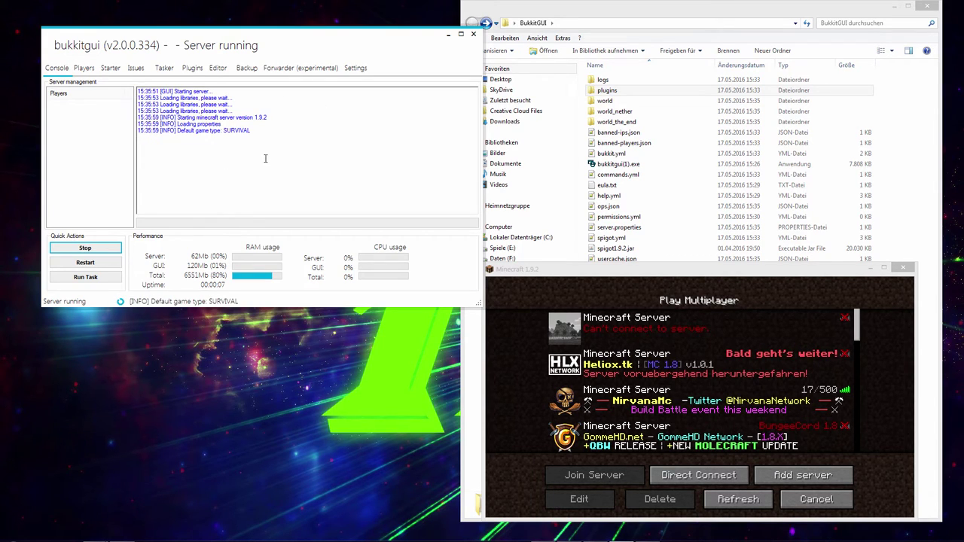
# Step: Prepare a direct connection to localhost in Minecraft, and try to start the stopped server again from the BukkitGUI console
pyautogui.click(698, 475)
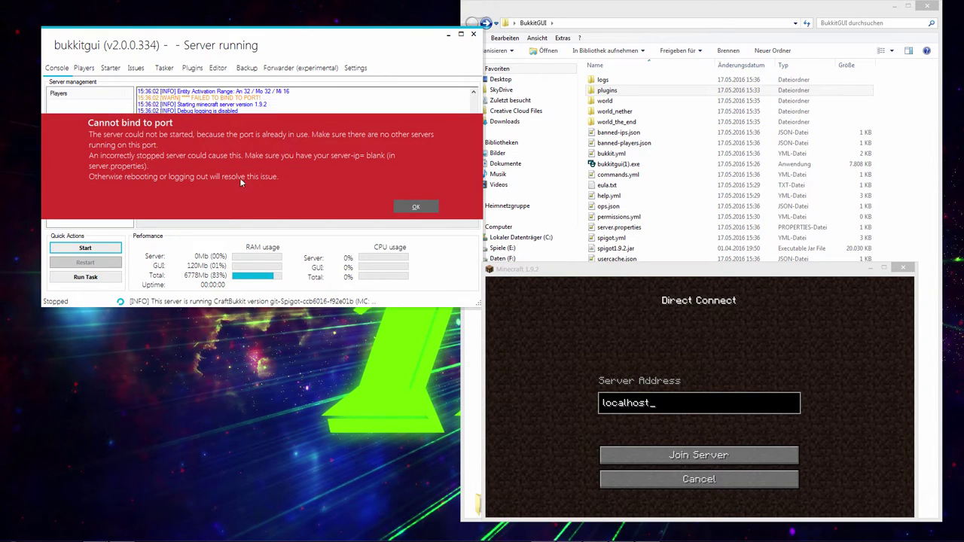
pyautogui.click(409, 207)
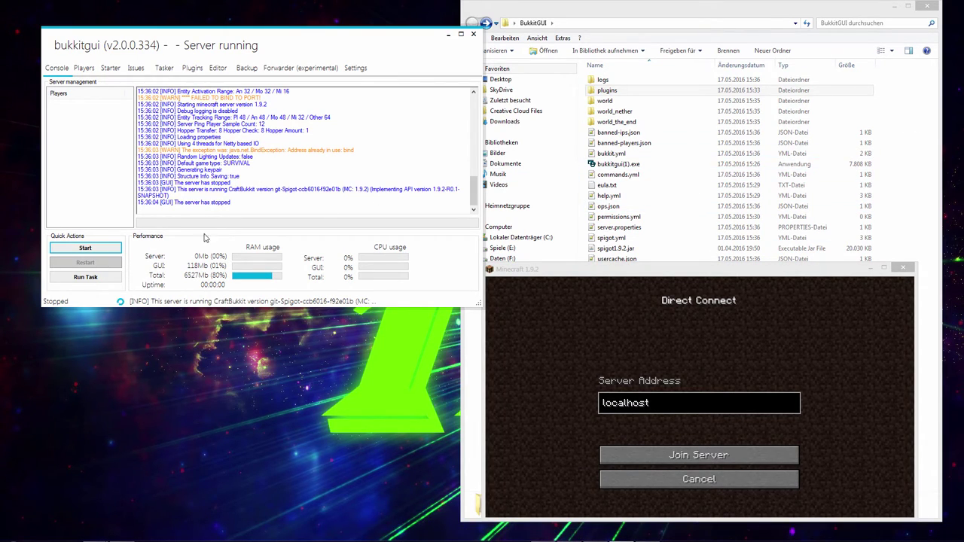
pyautogui.click(85, 248)
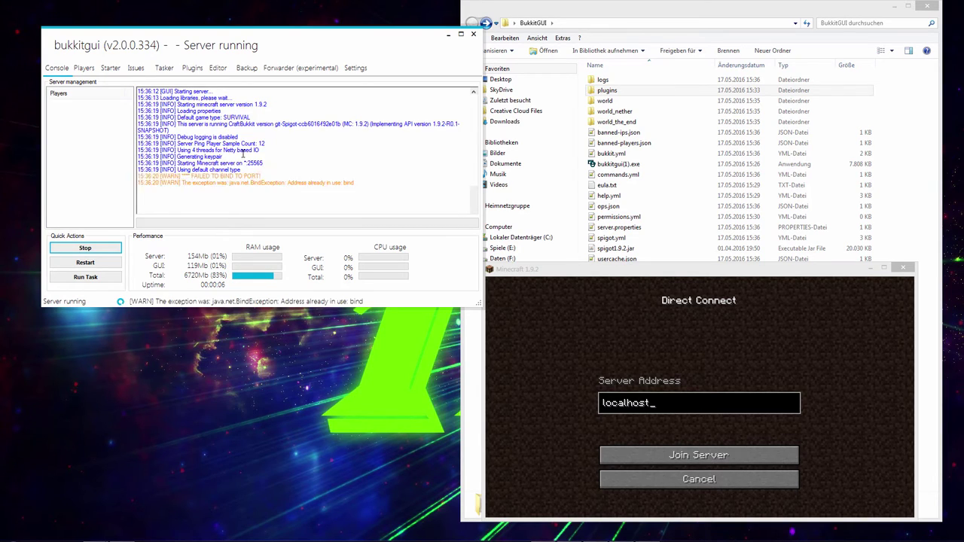
pyautogui.click(422, 211)
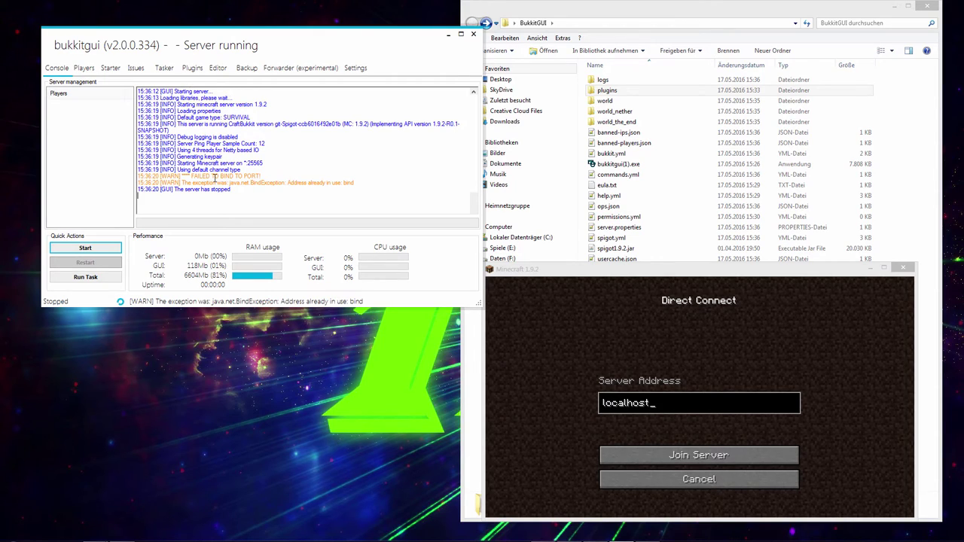
# Step: Examine the port binding warnings in the console log, and the editor's operators and server settings lists
pyautogui.moveTo(159, 178); pyautogui.dragTo(314, 191)
pyautogui.click(314, 192)
pyautogui.moveTo(370, 177); pyautogui.dragTo(138, 161)
pyautogui.click(181, 178)
pyautogui.click(215, 71)
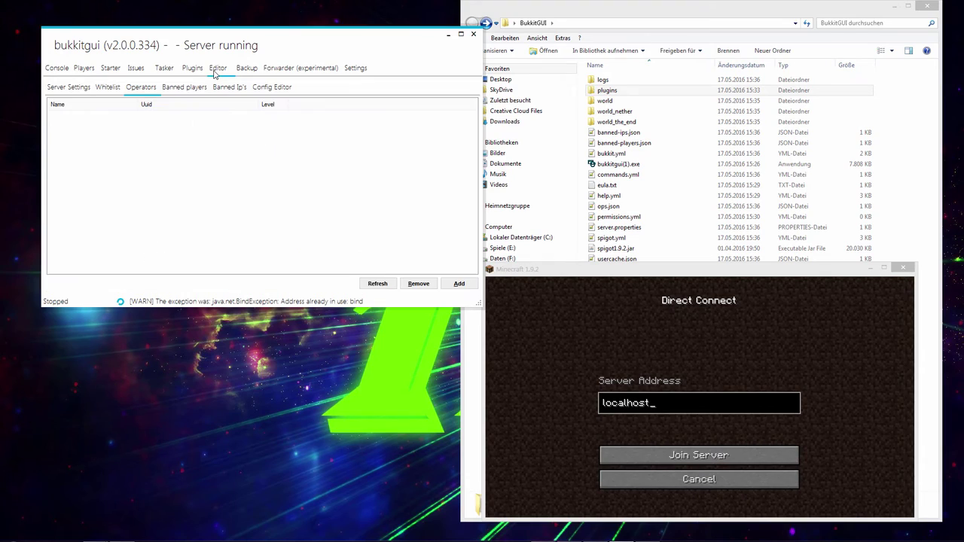
pyautogui.click(66, 89)
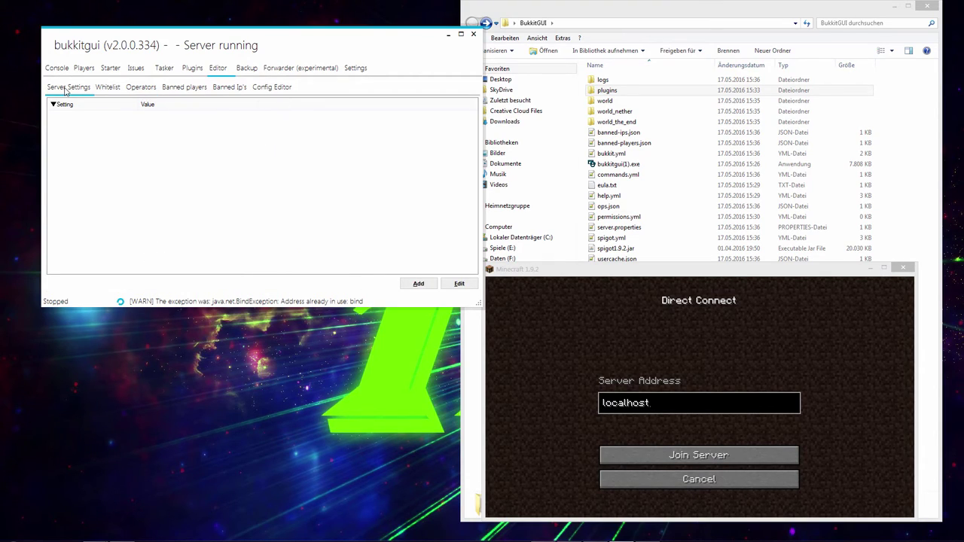
# Step: Examine the fields for creating a new backup, and close the form without saving
pyautogui.click(247, 71)
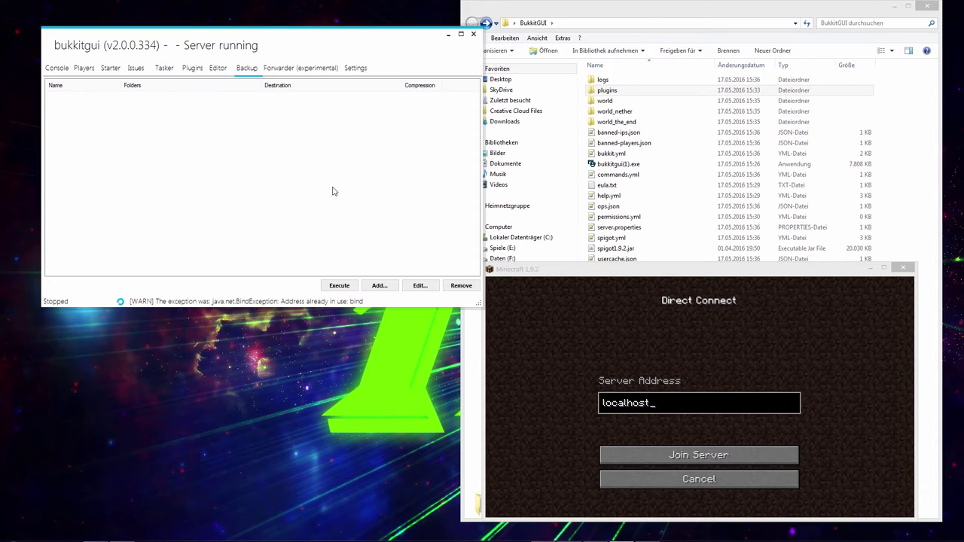
pyautogui.click(379, 286)
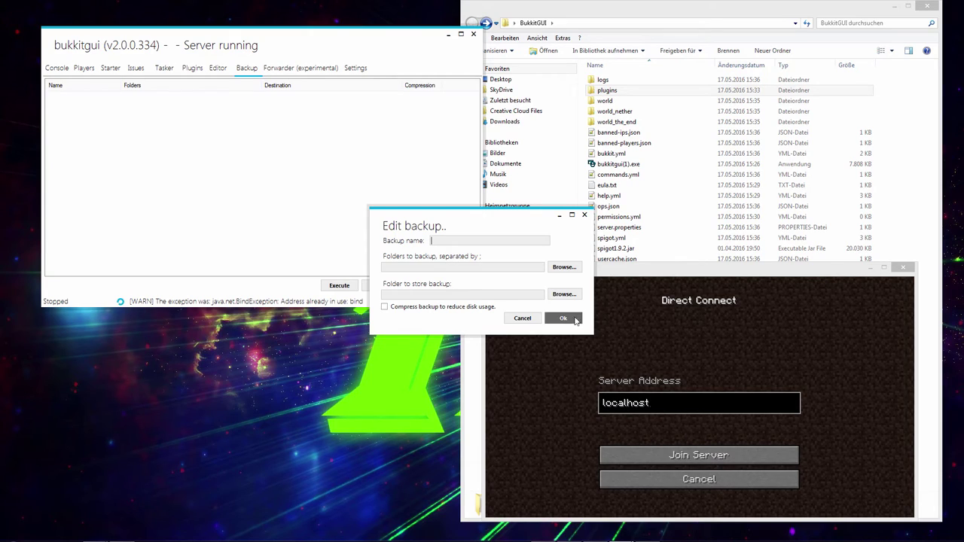
pyautogui.click(524, 319)
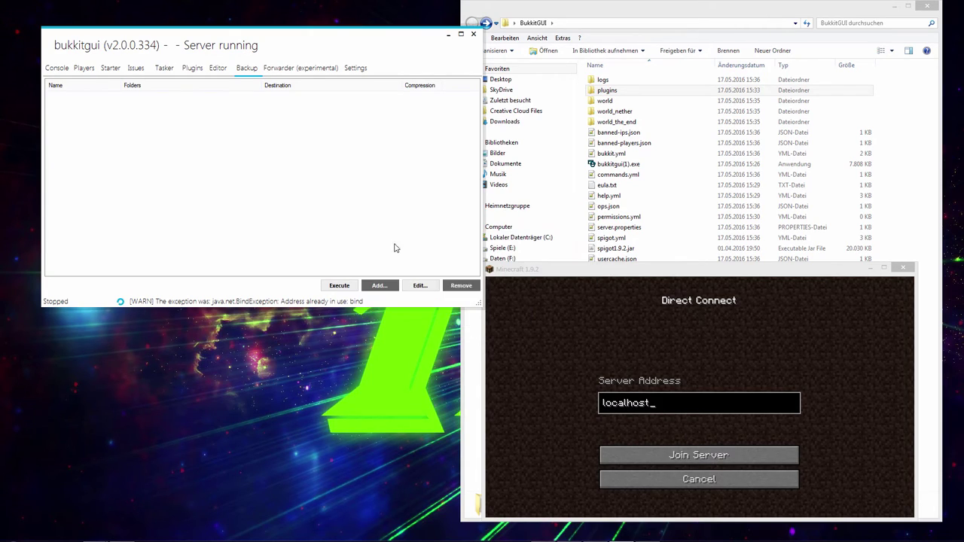
# Step: Examine the actions available for the Test task in its edit form, and cancel the form without changes
pyautogui.click(168, 75)
pyautogui.click(133, 96)
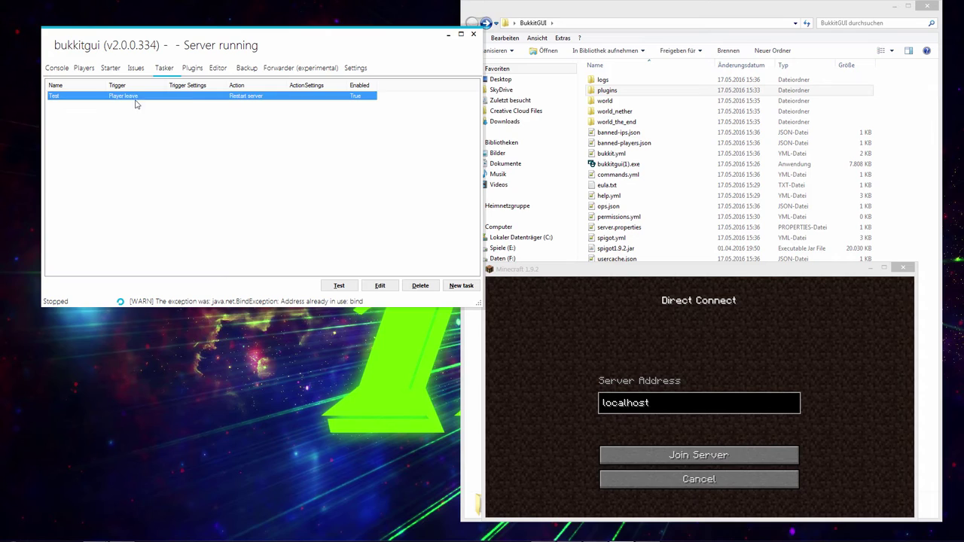
pyautogui.click(380, 284)
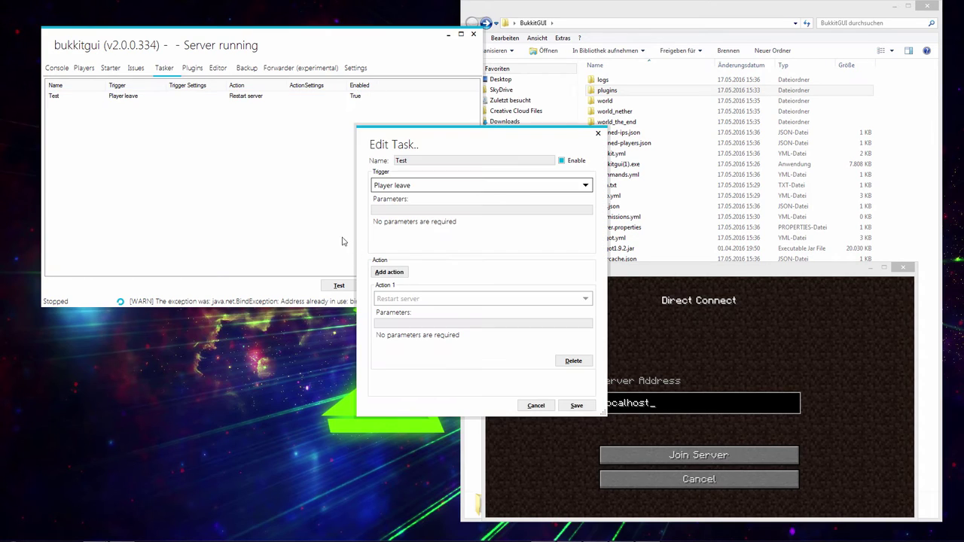
pyautogui.click(427, 302)
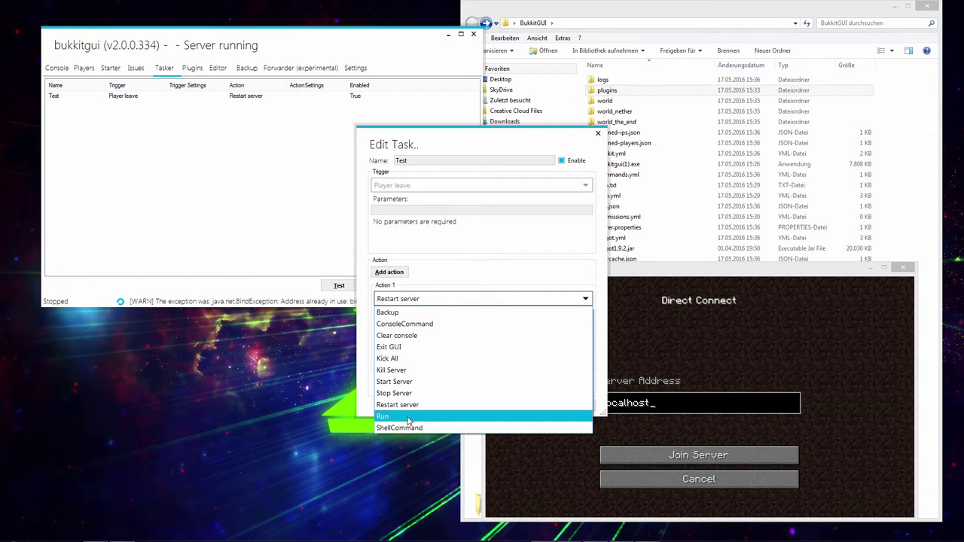
pyautogui.click(439, 264)
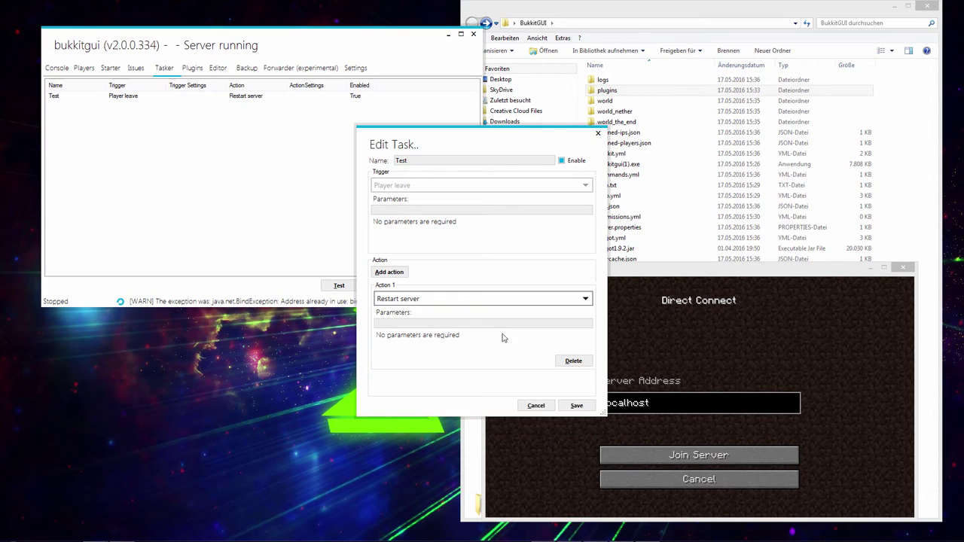
pyautogui.click(539, 407)
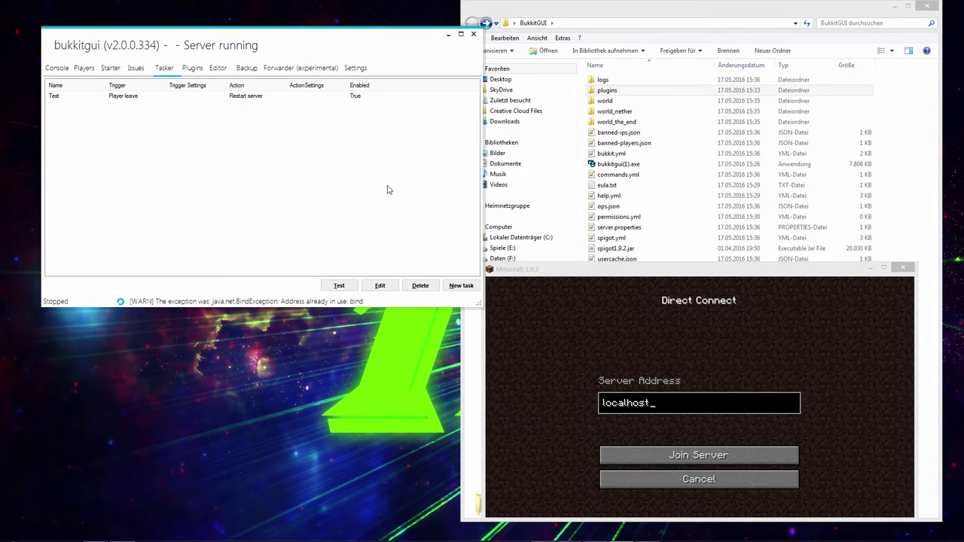
# Step: Examine the port forwarder's fields and its tcp and udp protocol options
pyautogui.click(333, 70)
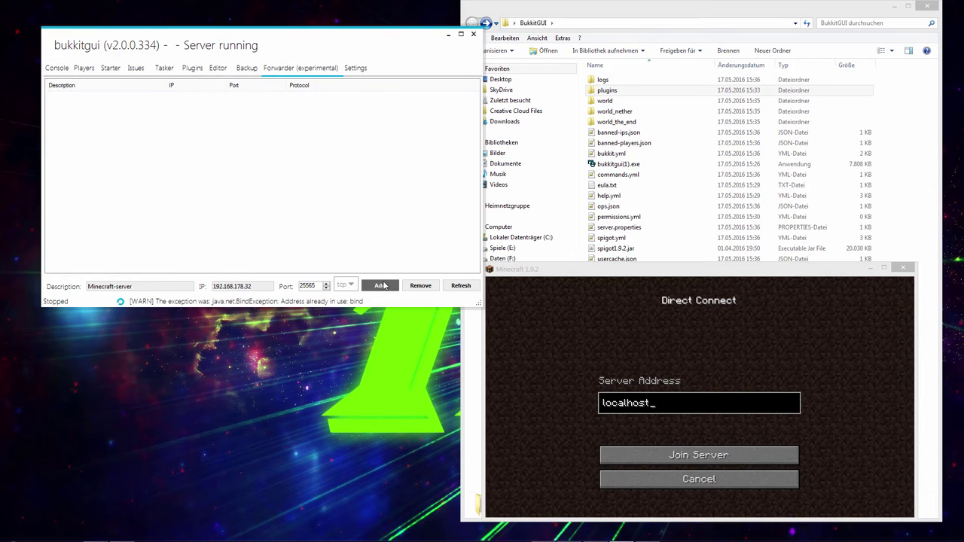
pyautogui.click(348, 285)
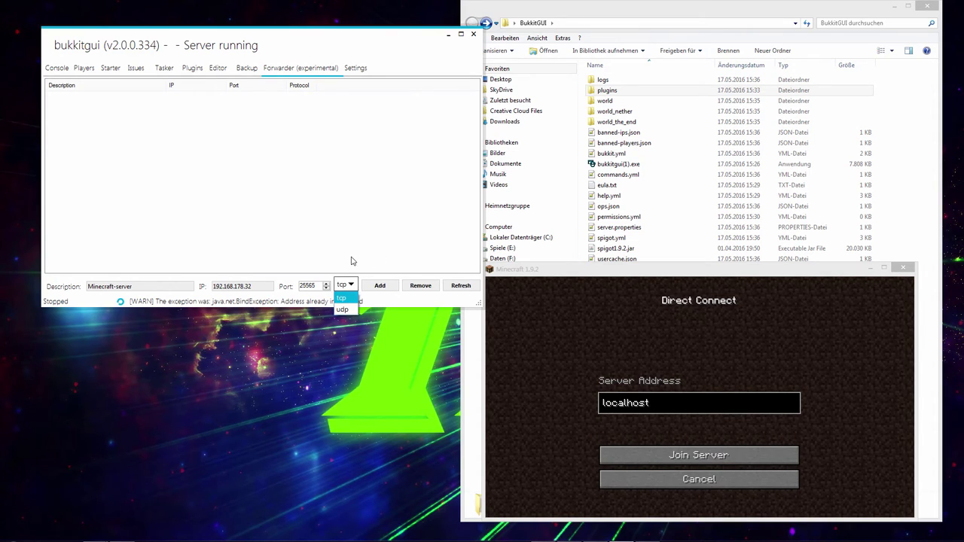
pyautogui.click(353, 262)
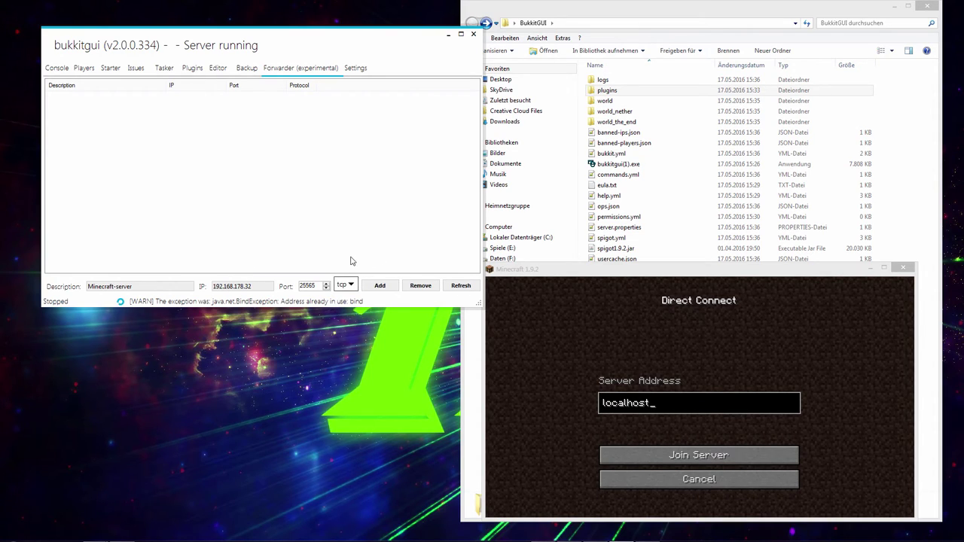
# Step: In the notification settings, enable the balloon on player leave and the sound on player join
pyautogui.click(361, 68)
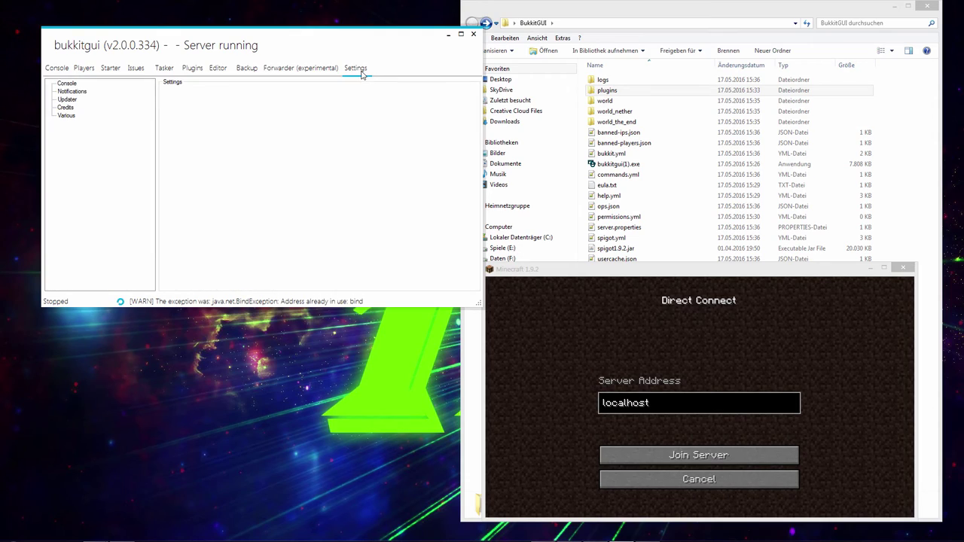
pyautogui.click(72, 91)
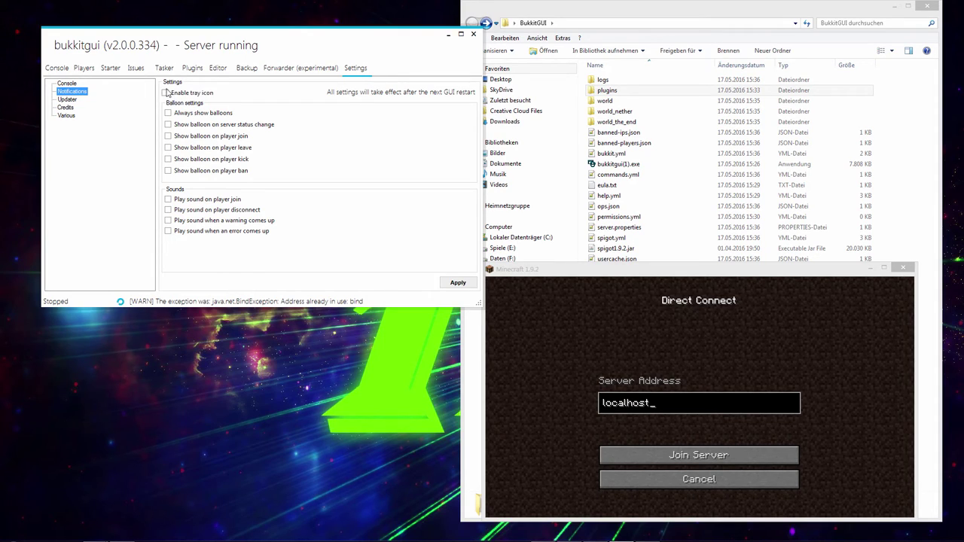
pyautogui.click(168, 147)
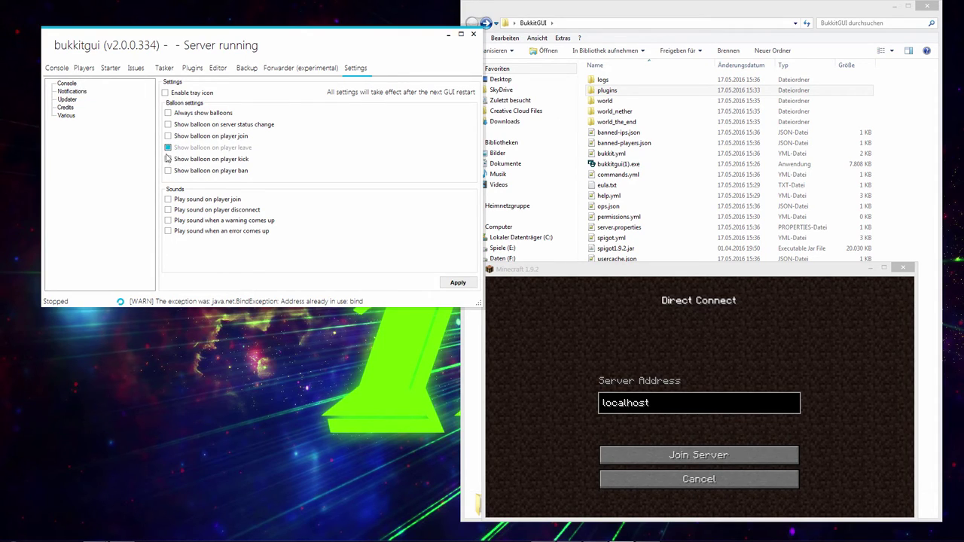
pyautogui.click(168, 201)
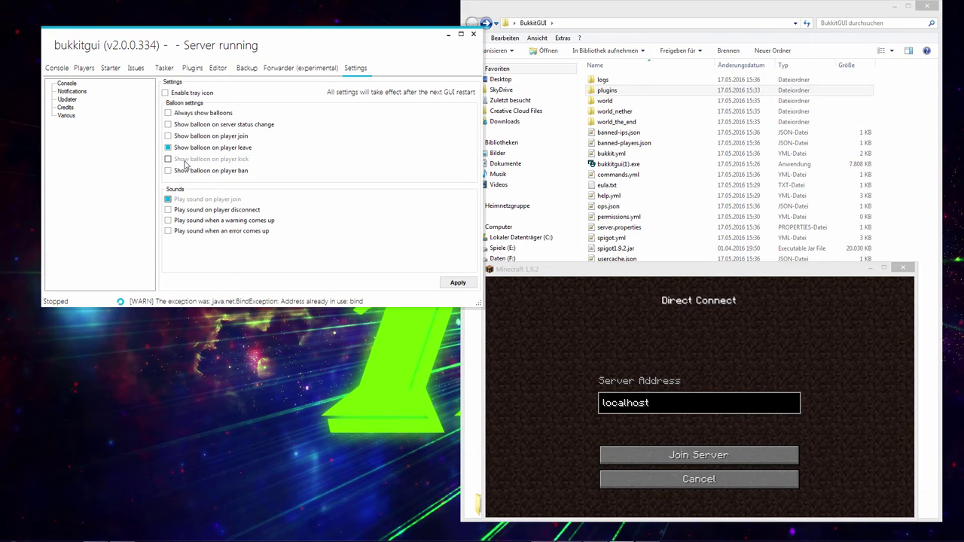
pyautogui.click(79, 93)
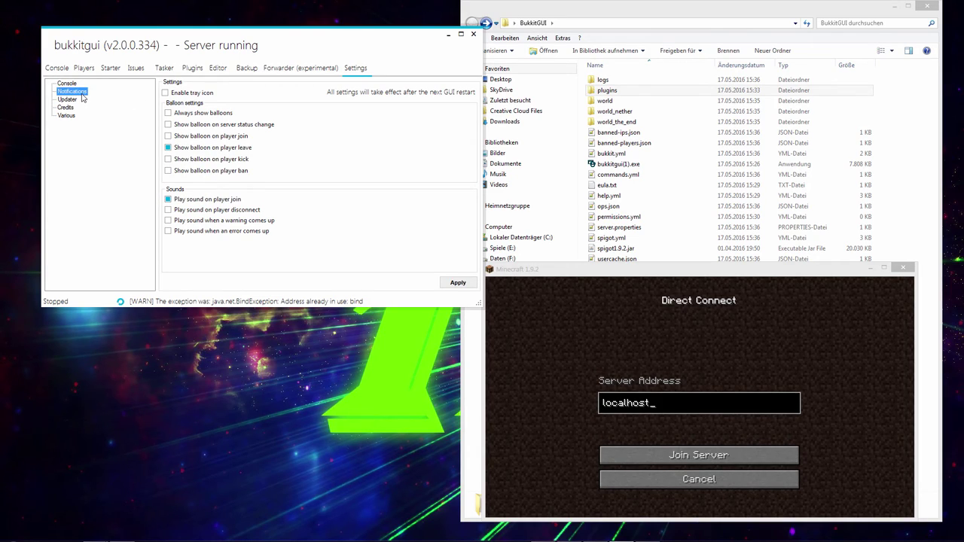
# Step: Examine the console, updater and credits pages of the BukkitGUI settings
pyautogui.click(64, 101)
pyautogui.click(71, 92)
pyautogui.click(66, 83)
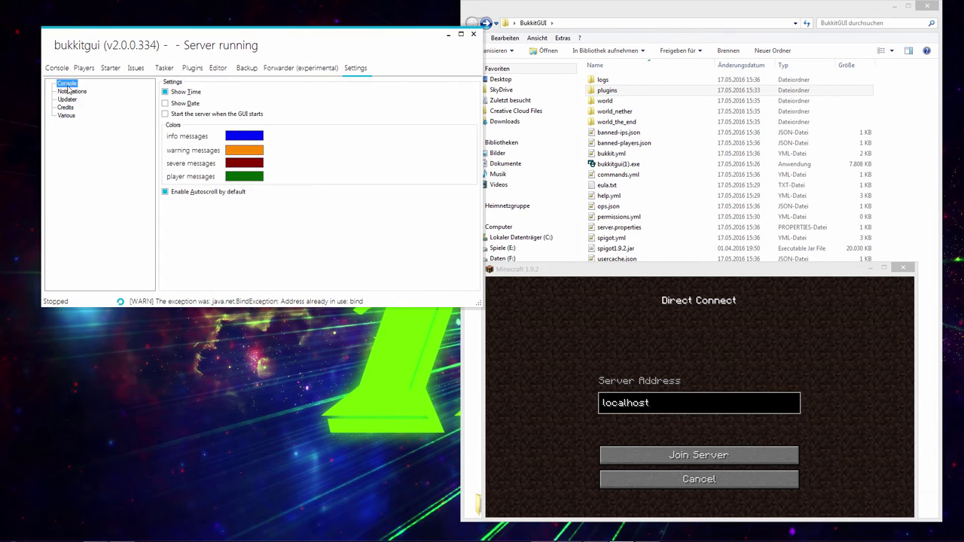
pyautogui.click(72, 92)
pyautogui.click(69, 100)
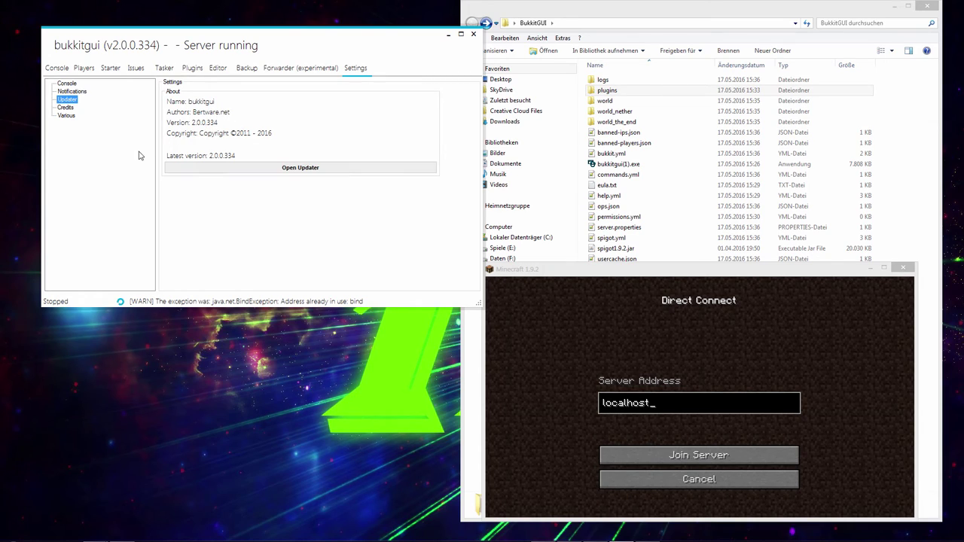
pyautogui.click(66, 107)
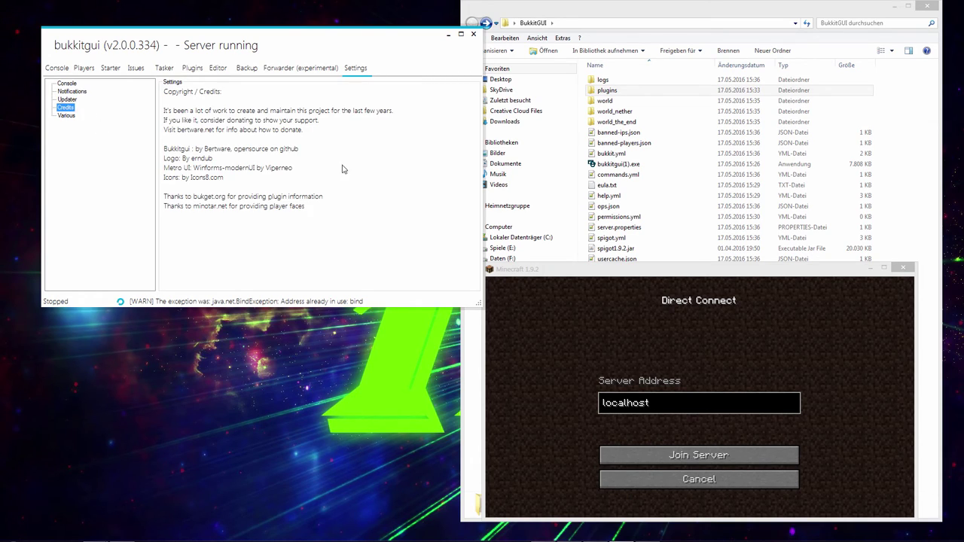
# Step: Set the interface language to English in the various settings
pyautogui.click(67, 116)
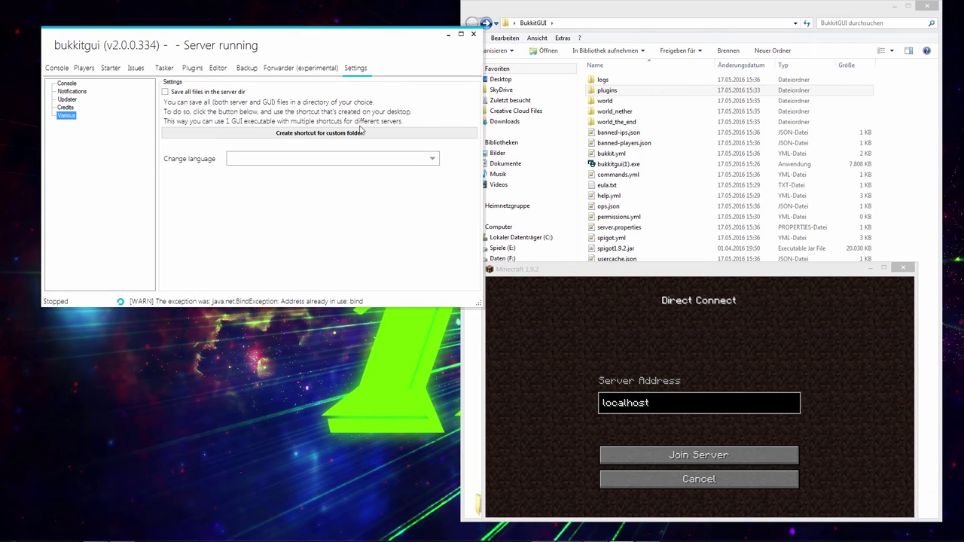
pyautogui.click(251, 161)
pyautogui.click(256, 172)
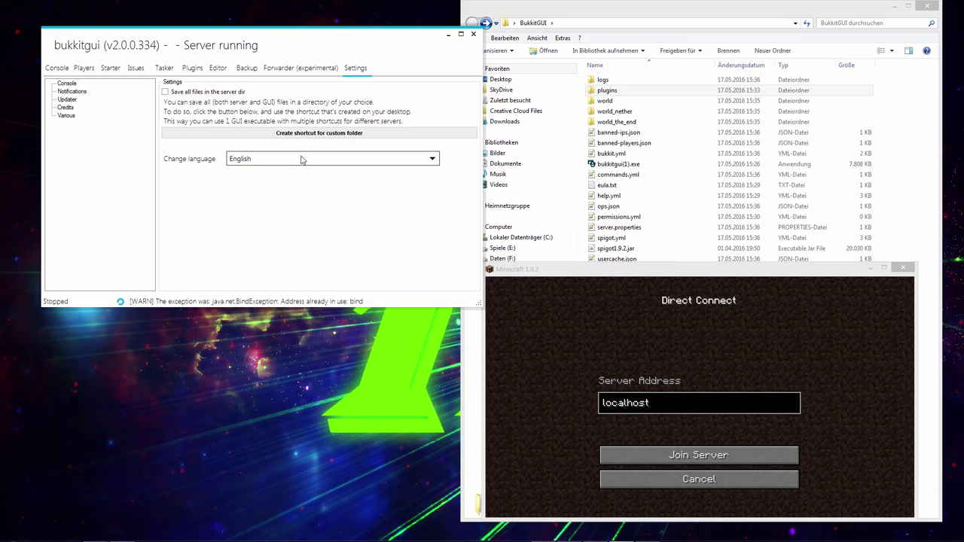
# Step: Enable Show Date in the console settings, and compare the configured message colours with the server's console log
pyautogui.click(67, 84)
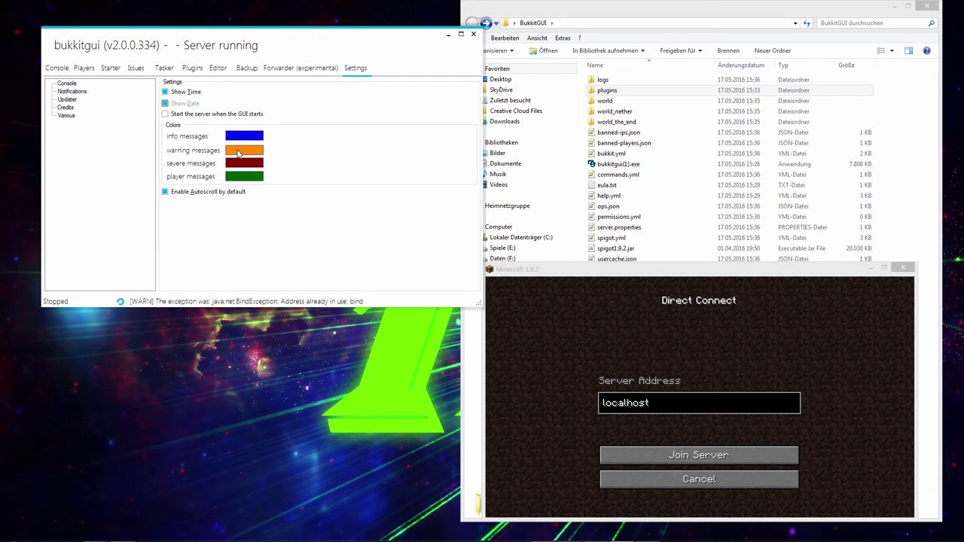
pyautogui.click(60, 72)
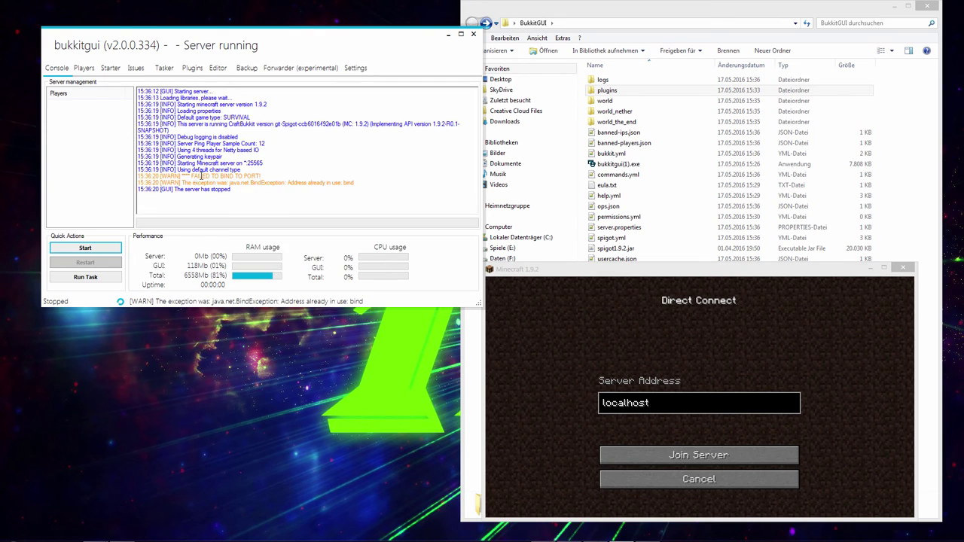
pyautogui.click(357, 71)
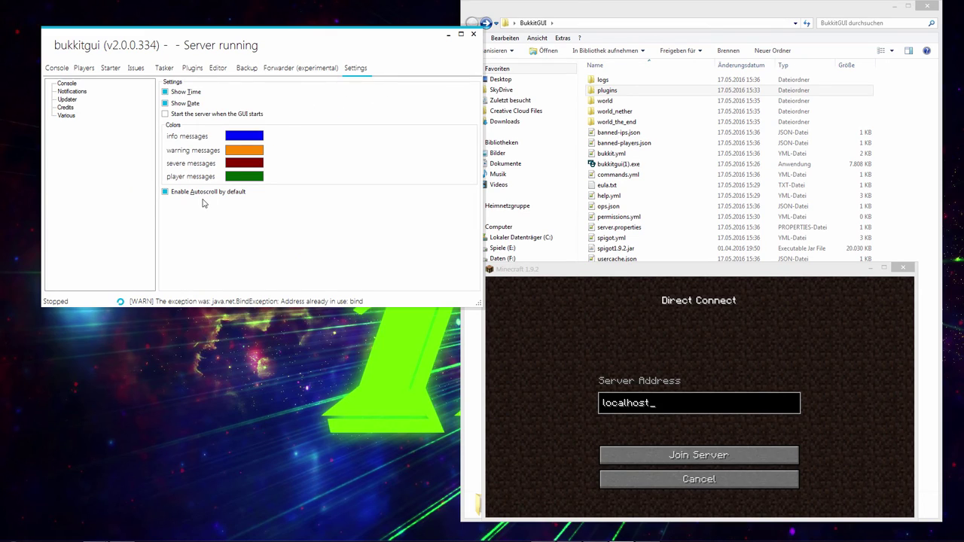
pyautogui.click(65, 68)
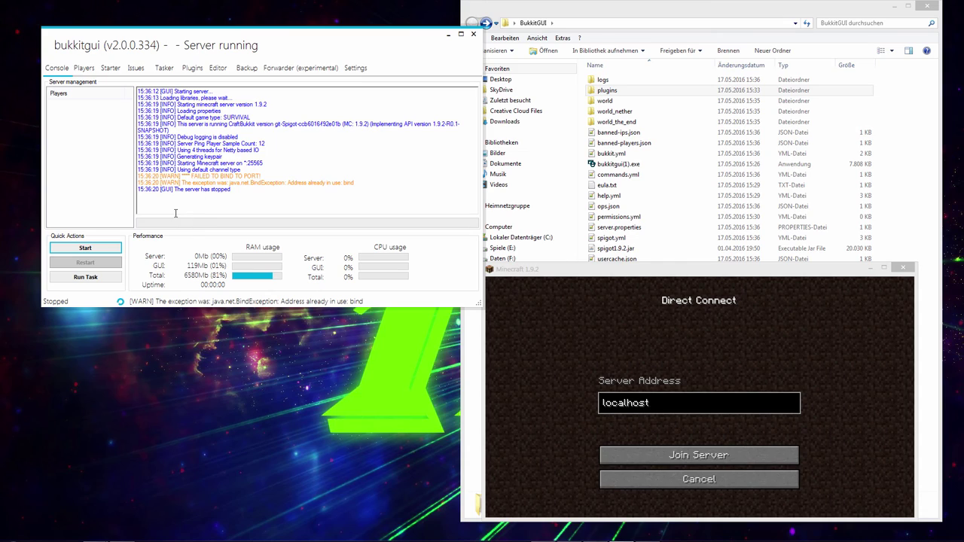
pyautogui.click(192, 199)
pyautogui.click(290, 149)
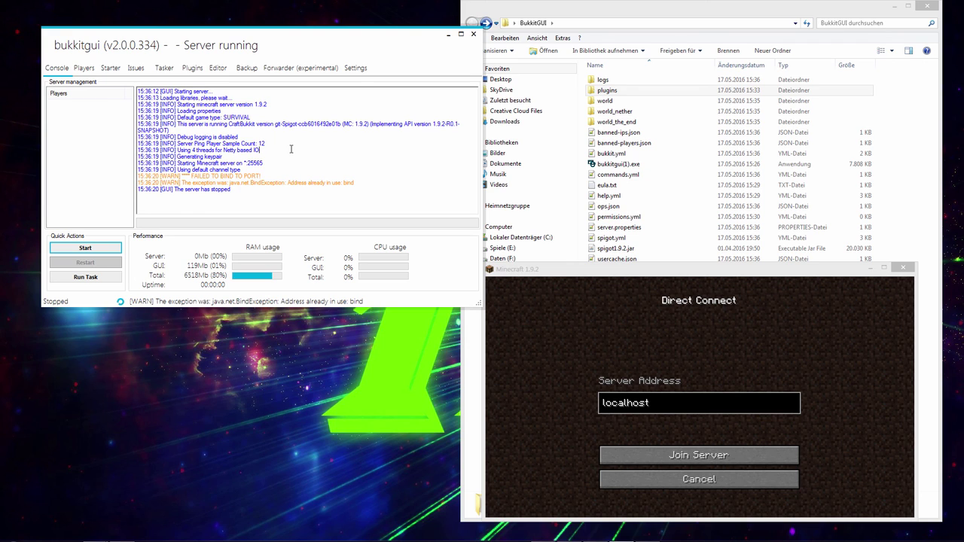